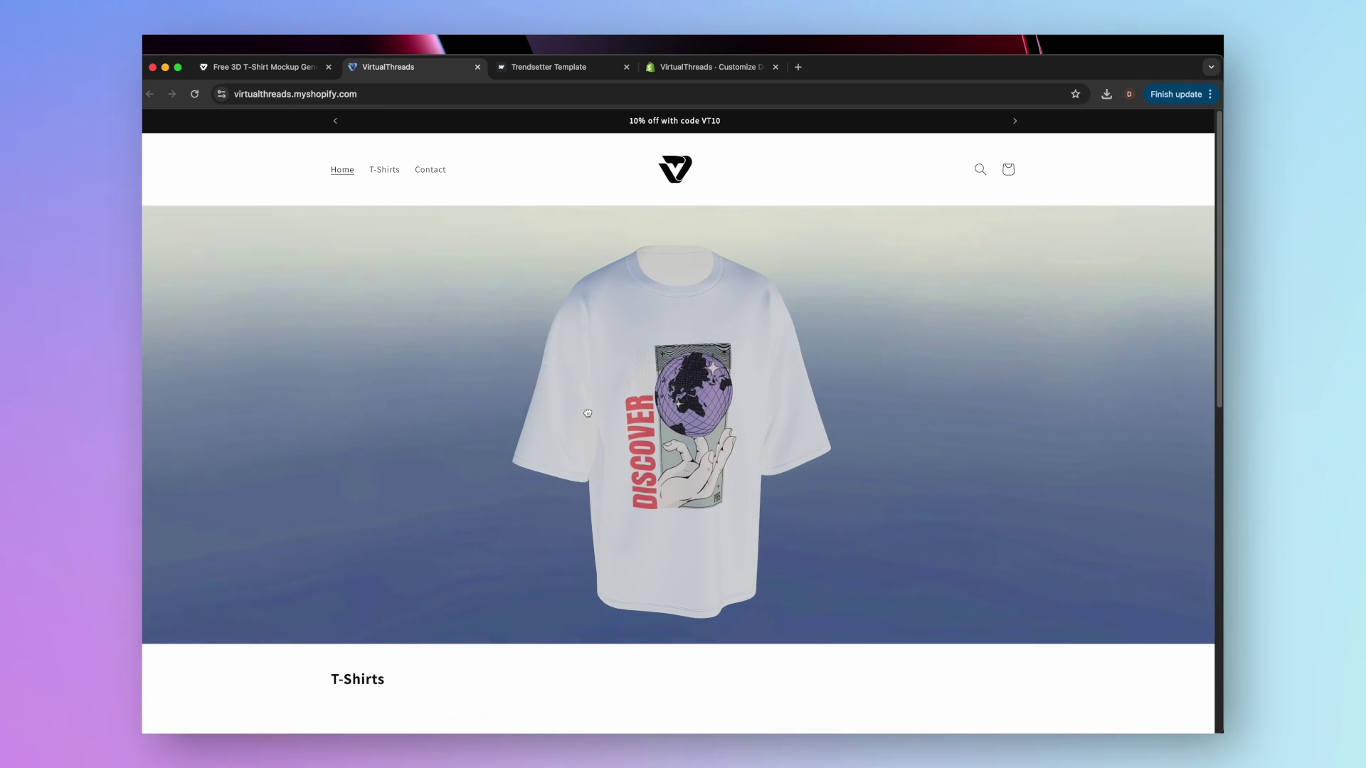
Spin the 3D shirt on the Gucci Webflow demo, then return to the VirtualThreads site
left_click(544, 67)
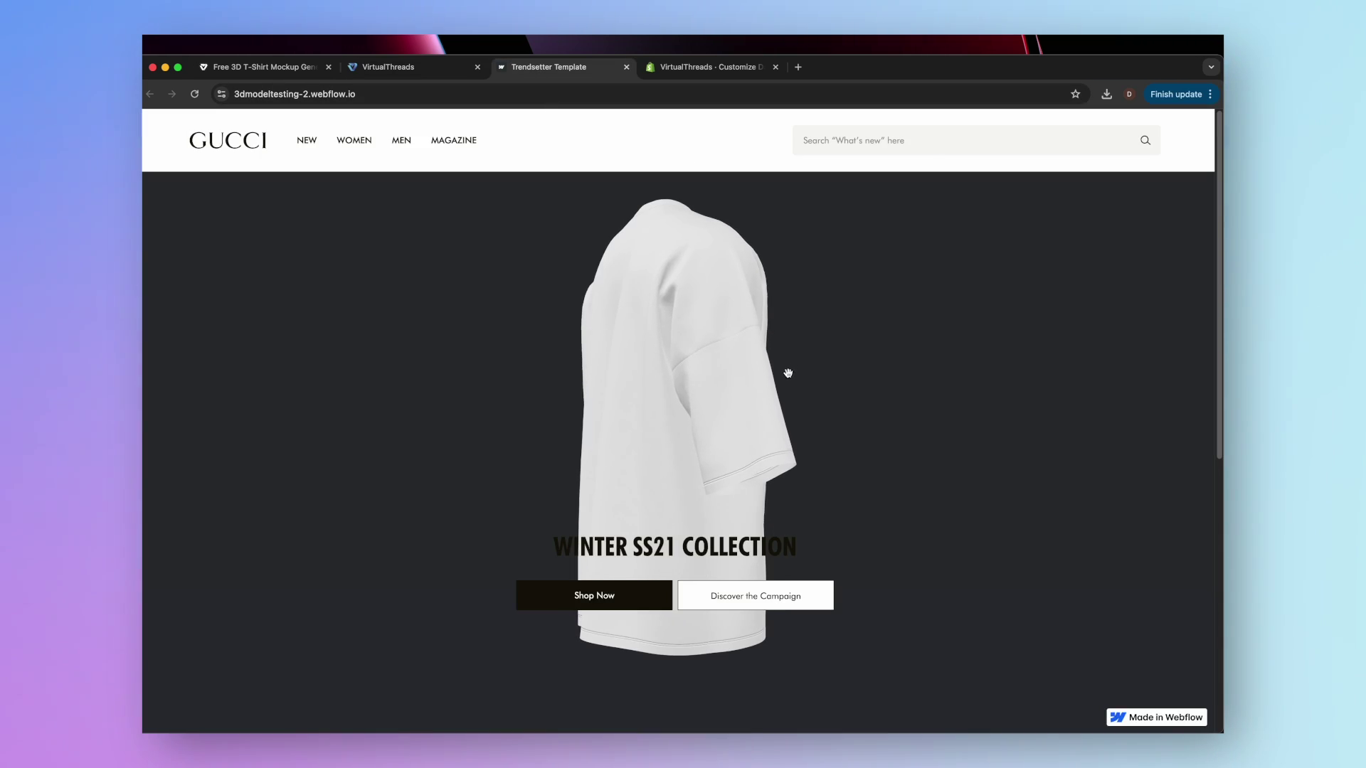
mouse_move(694, 379)
left_mouse_down()
mouse_move(715, 365)
mouse_move(662, 382)
mouse_move(1128, 375)
left_mouse_up()
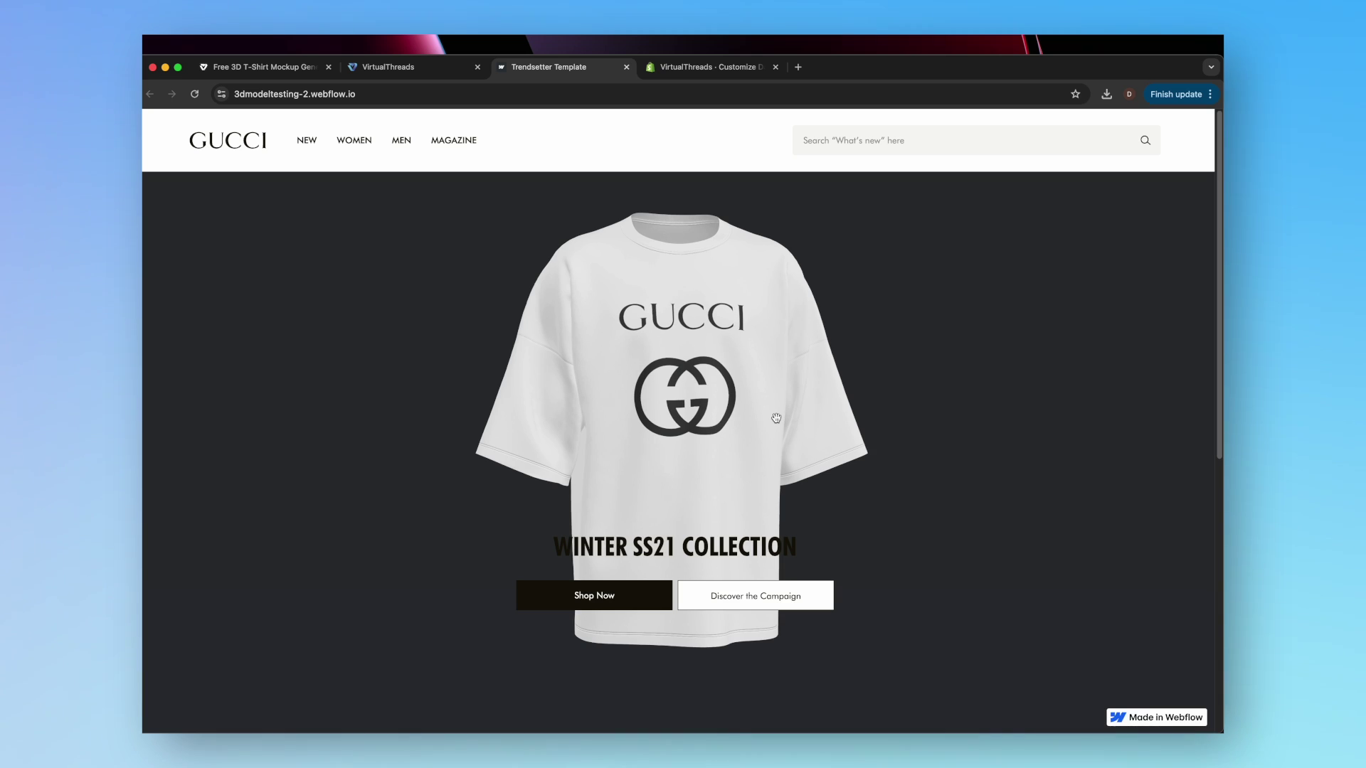
left_click(310, 68)
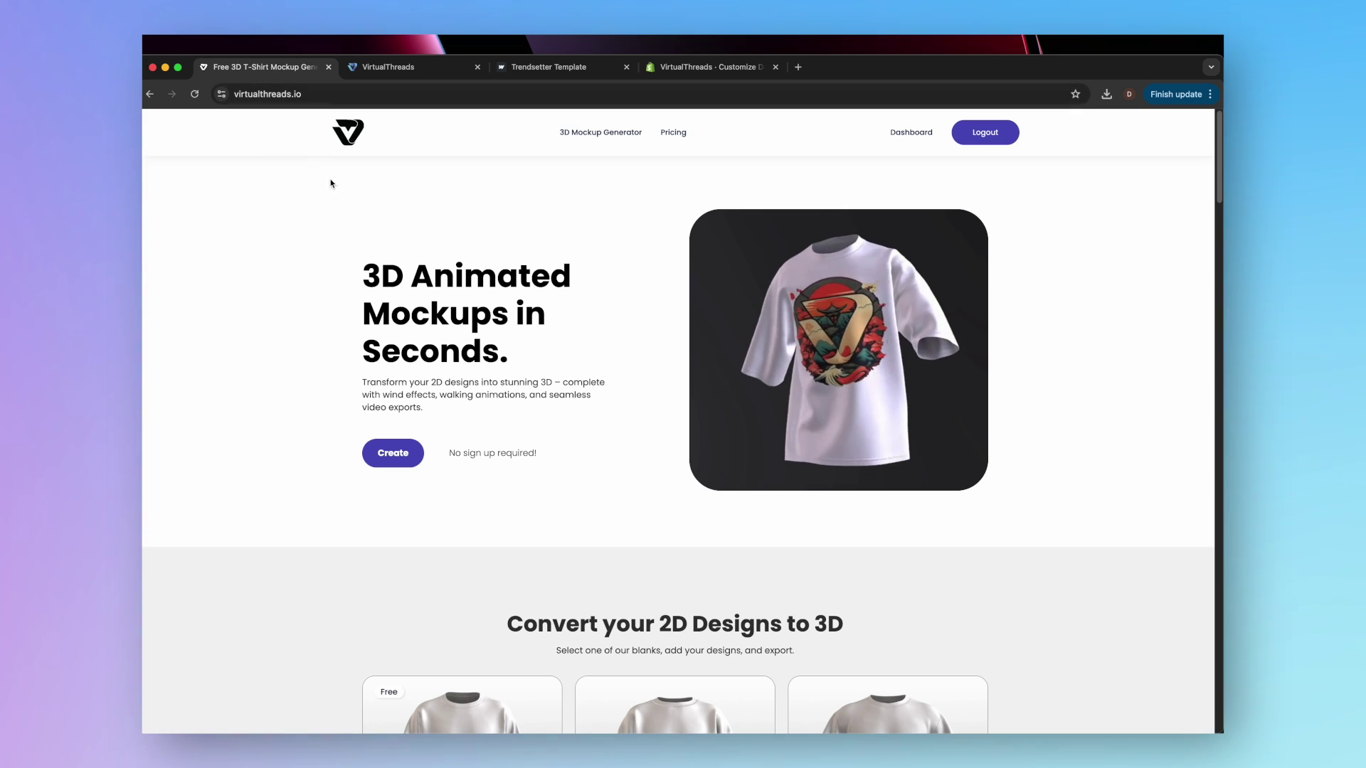
scroll(433, 280, "down", 2)
scroll(469, 339, "down", 3)
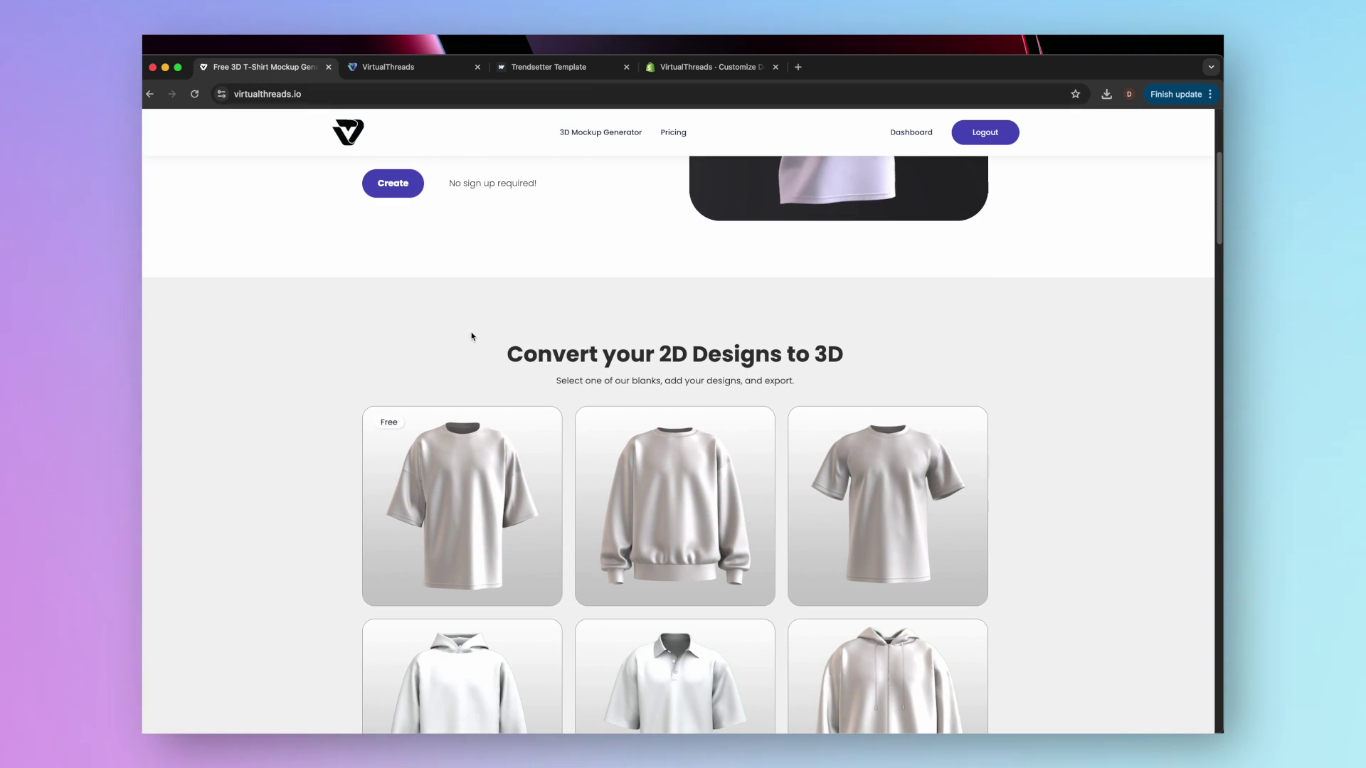
scroll(479, 369, "down", 1)
scroll(494, 365, "down", 2)
scroll(493, 365, "down", 1)
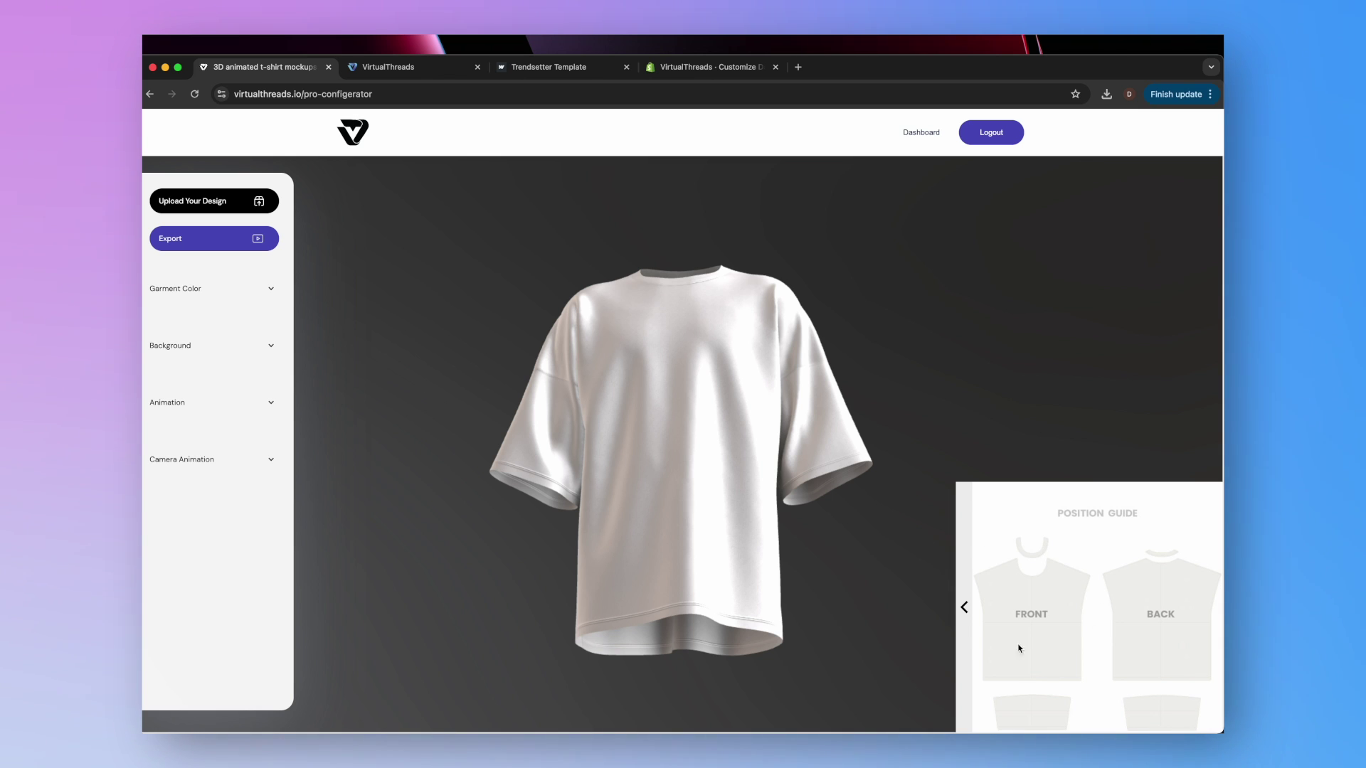
Reveal the configurator's drawing, image-upload and text tools
left_click(964, 604)
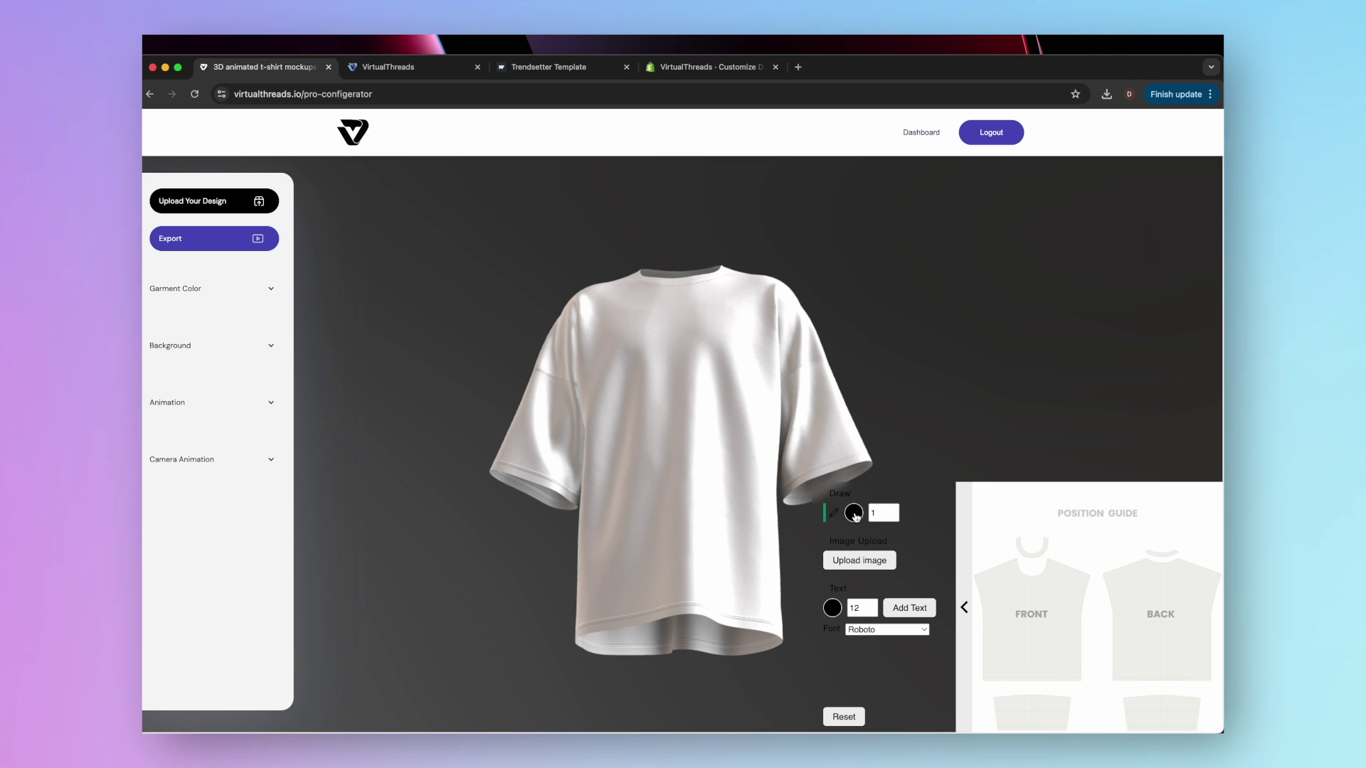
Choose a white drawing colour with brush size 1000, and pick design1.png for upload
left_click(853, 515)
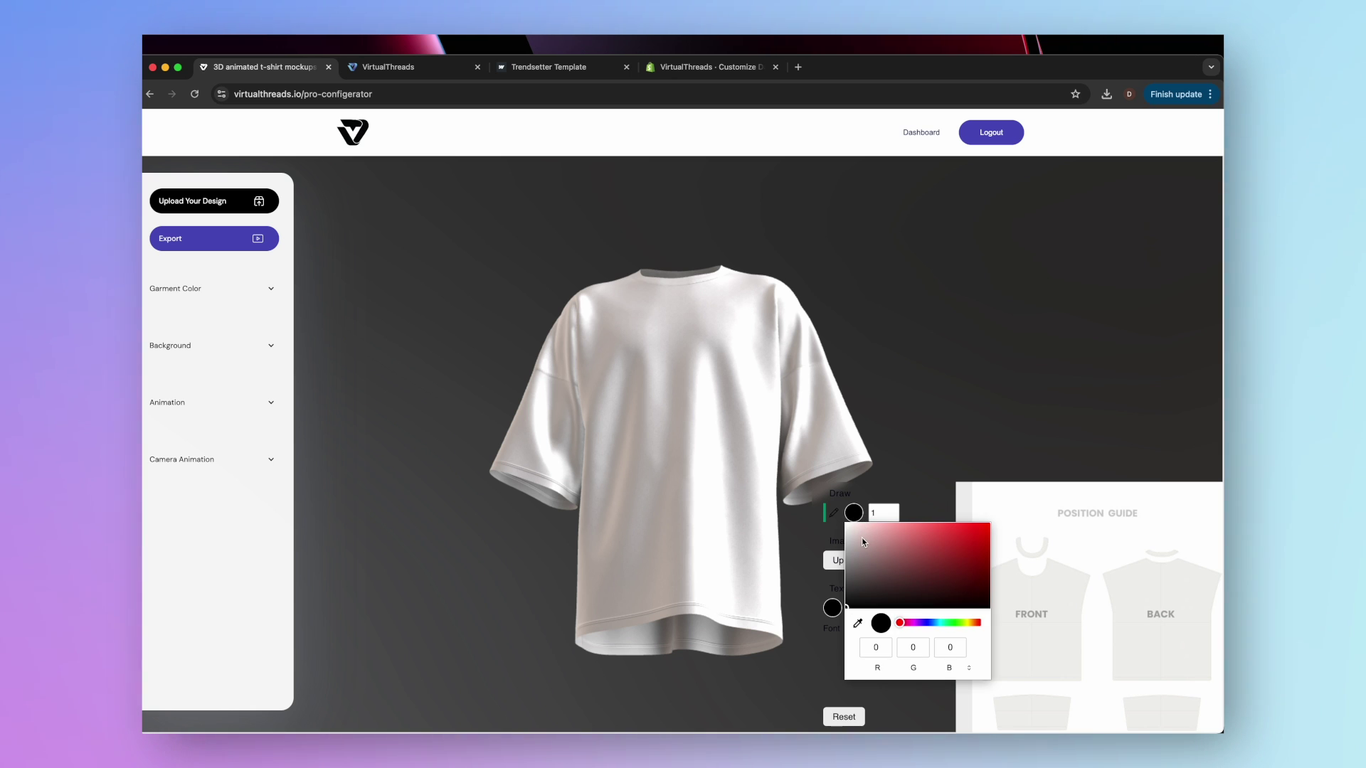
left_click(877, 514)
type("000")
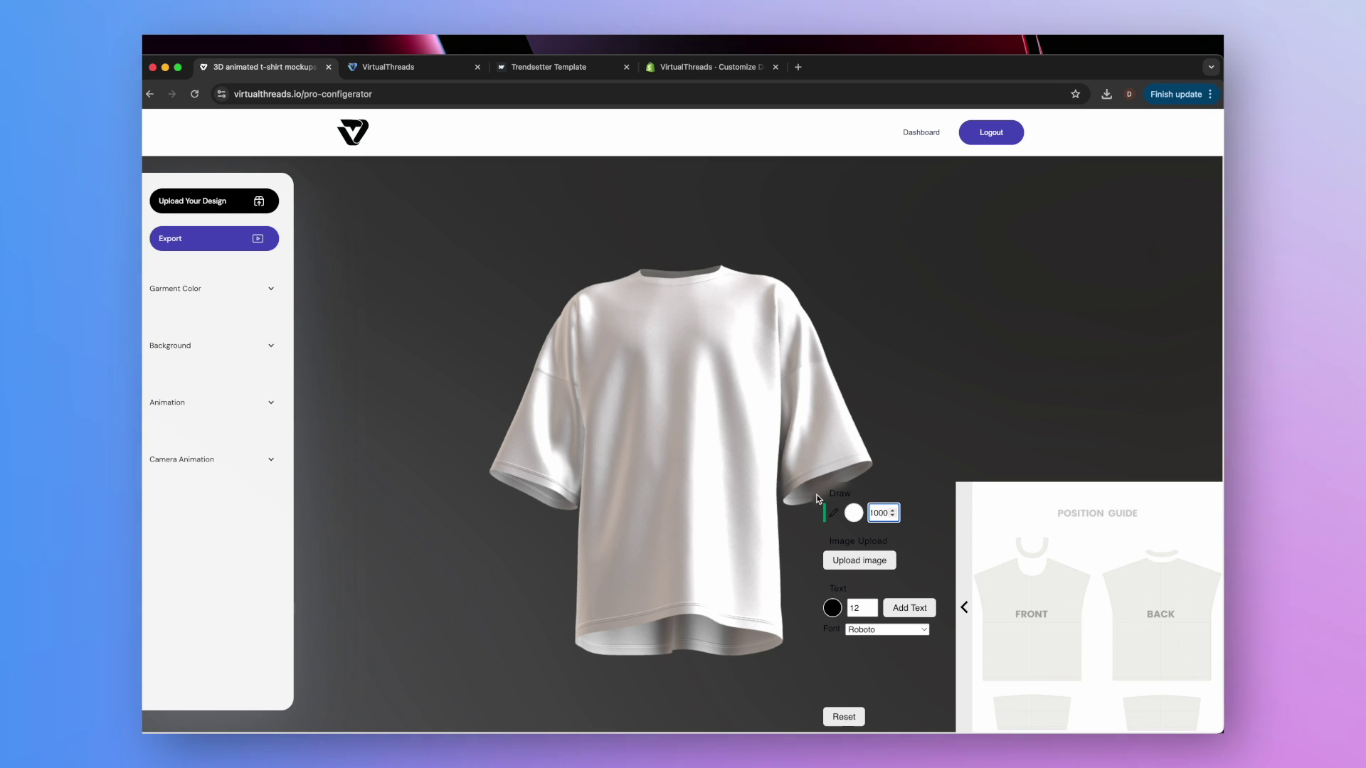
left_click(1012, 499)
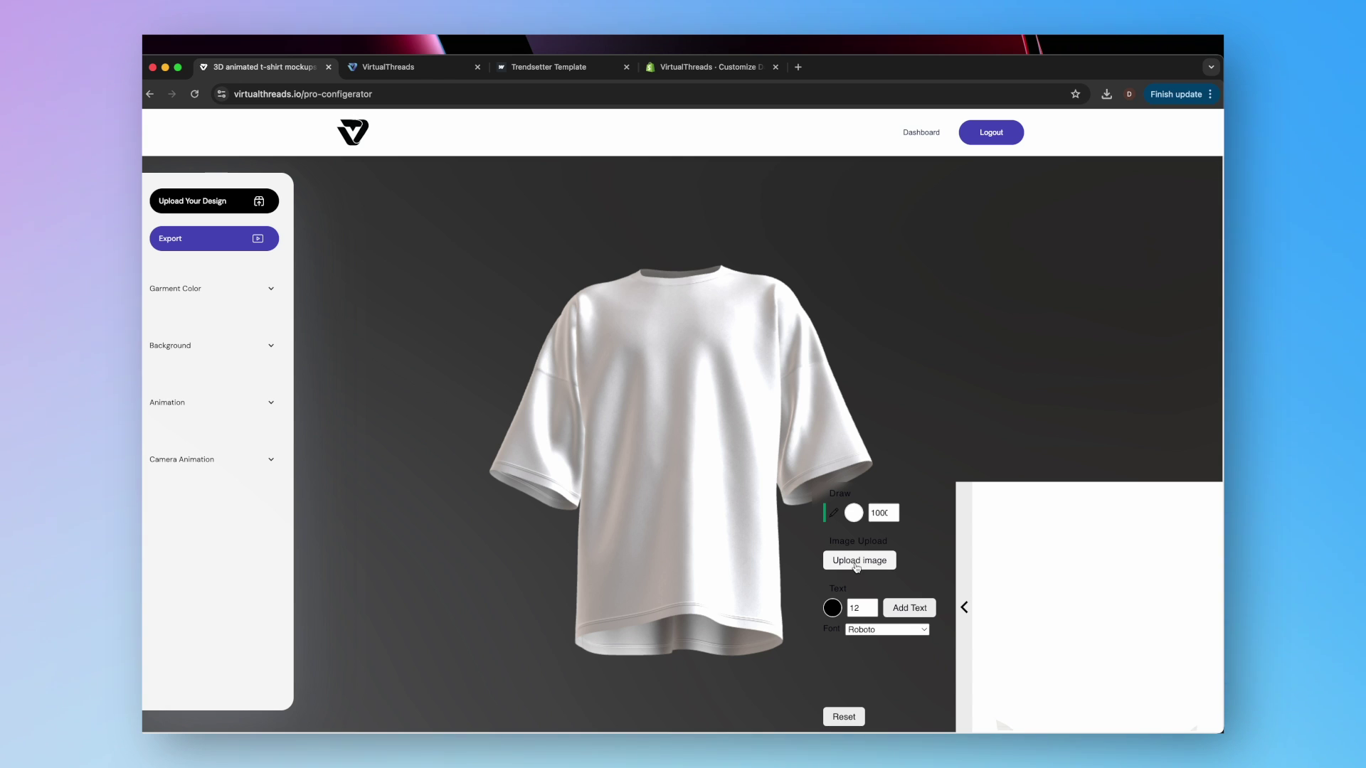
left_click(855, 561)
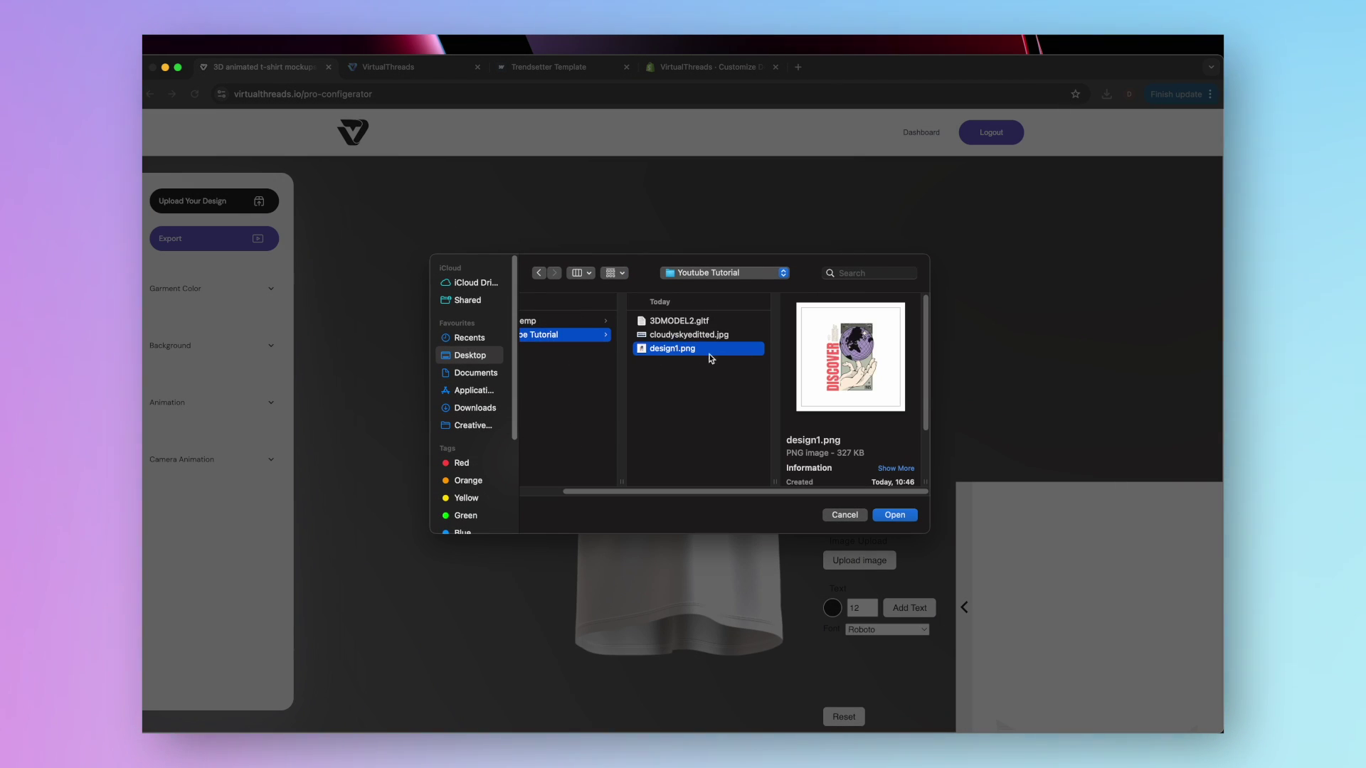
Apply the DISCOVER design, shrink it and place it on the shirt's front chest
left_click(892, 517)
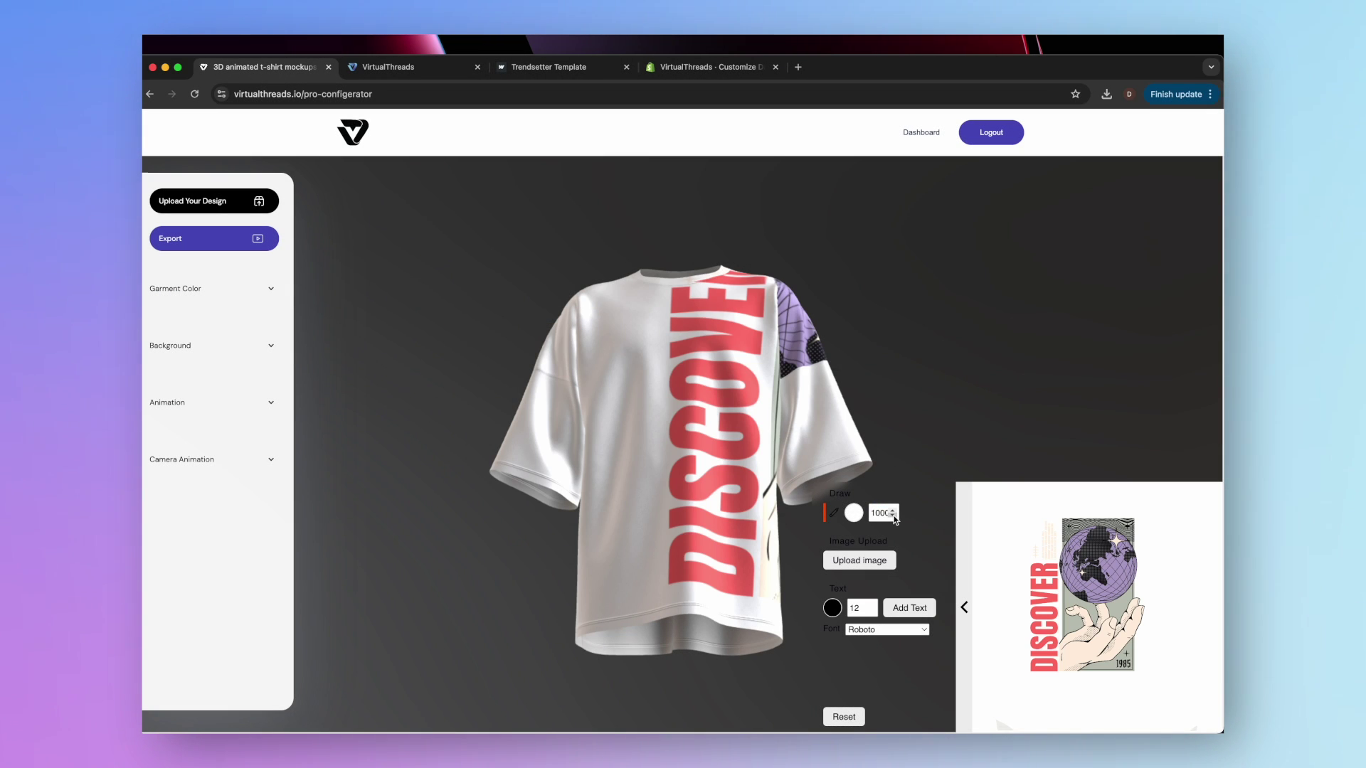
left_click(1085, 567)
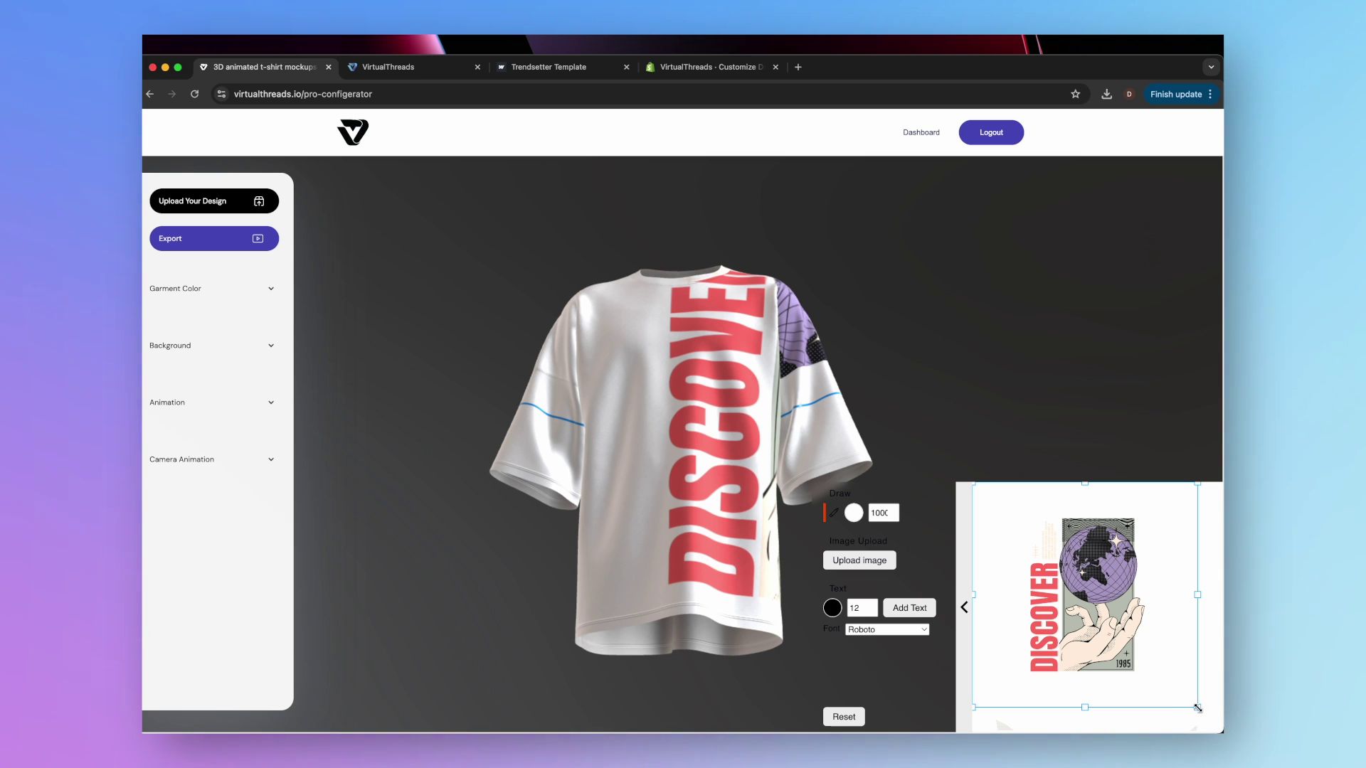
left_click_drag(1197, 706, 1047, 556)
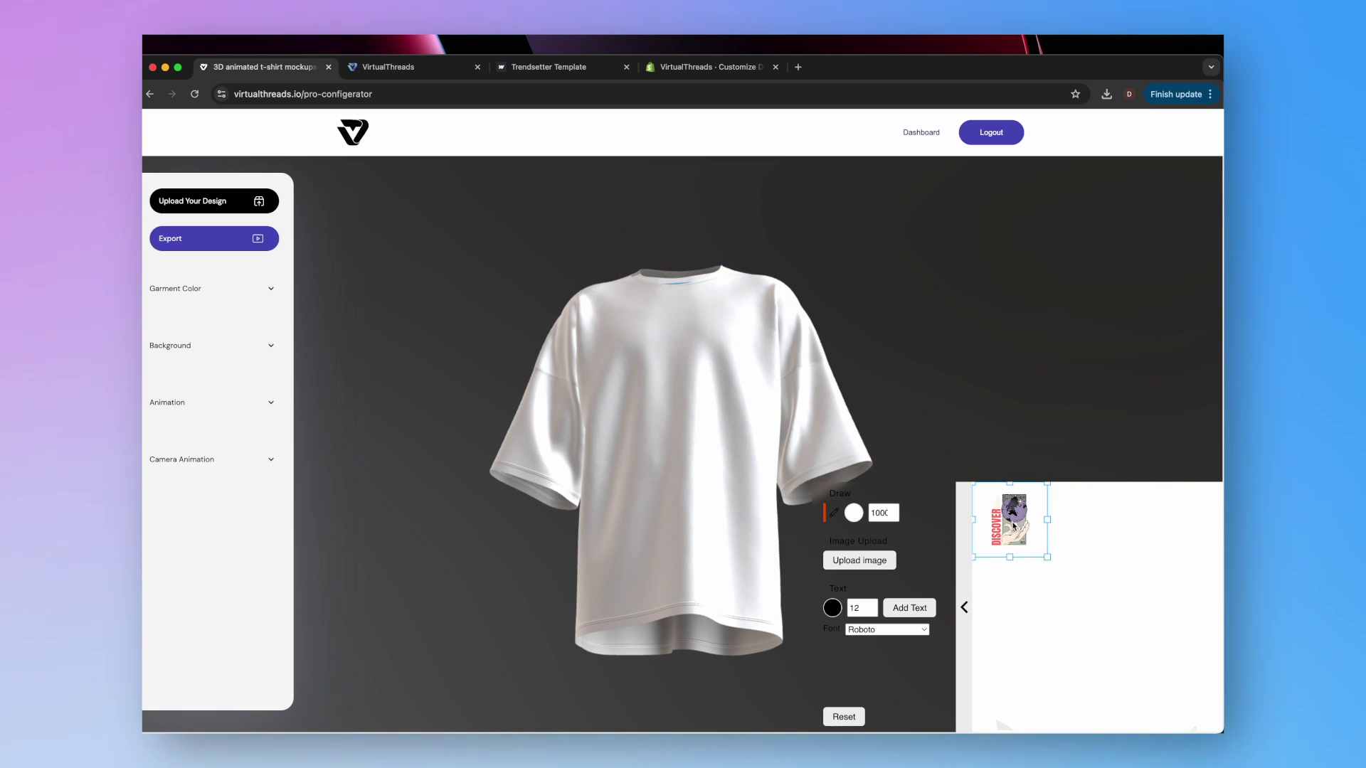
left_click_drag(1033, 546, 1032, 617)
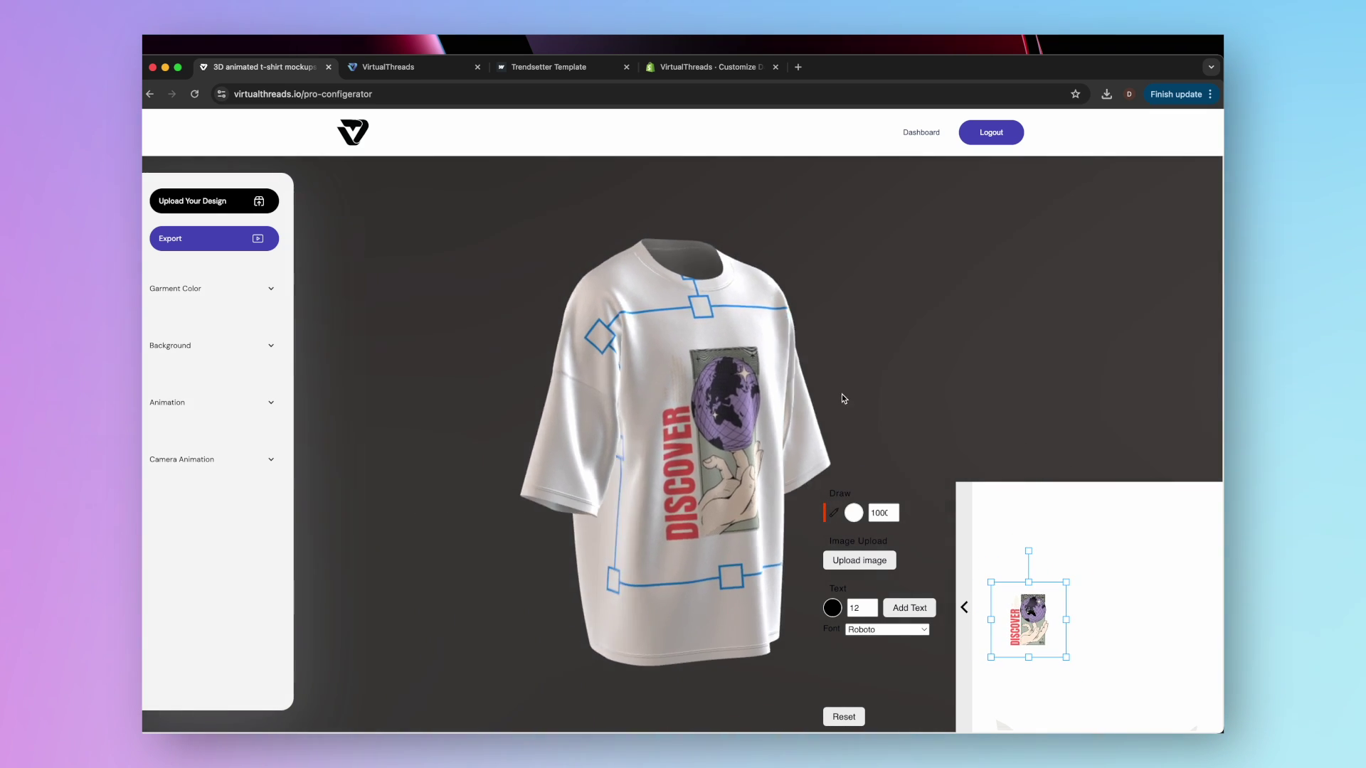
left_click_drag(843, 392, 1036, 400)
left_click_drag(1029, 617, 1033, 616)
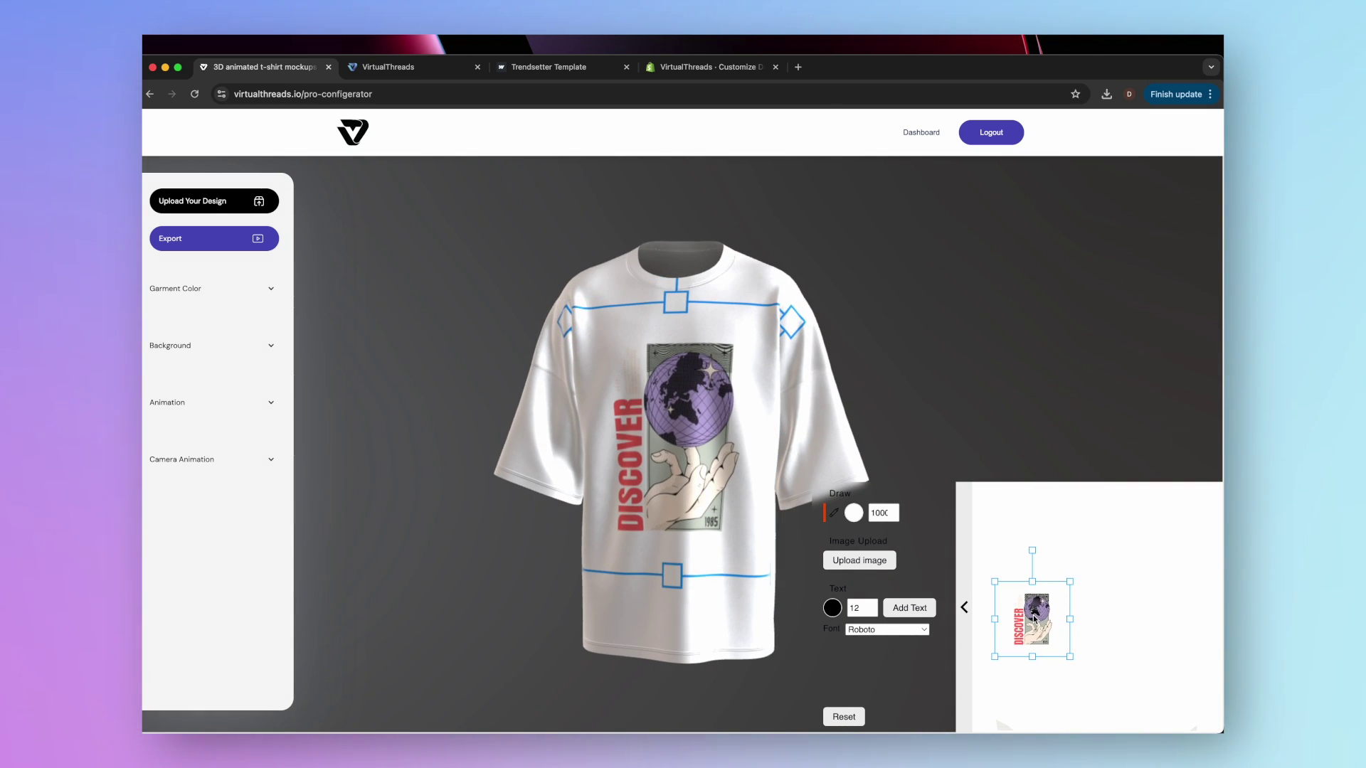
Upload the DISCOVER design again and place an enlarged copy on the shirt's back
left_click(867, 562)
left_click(565, 348)
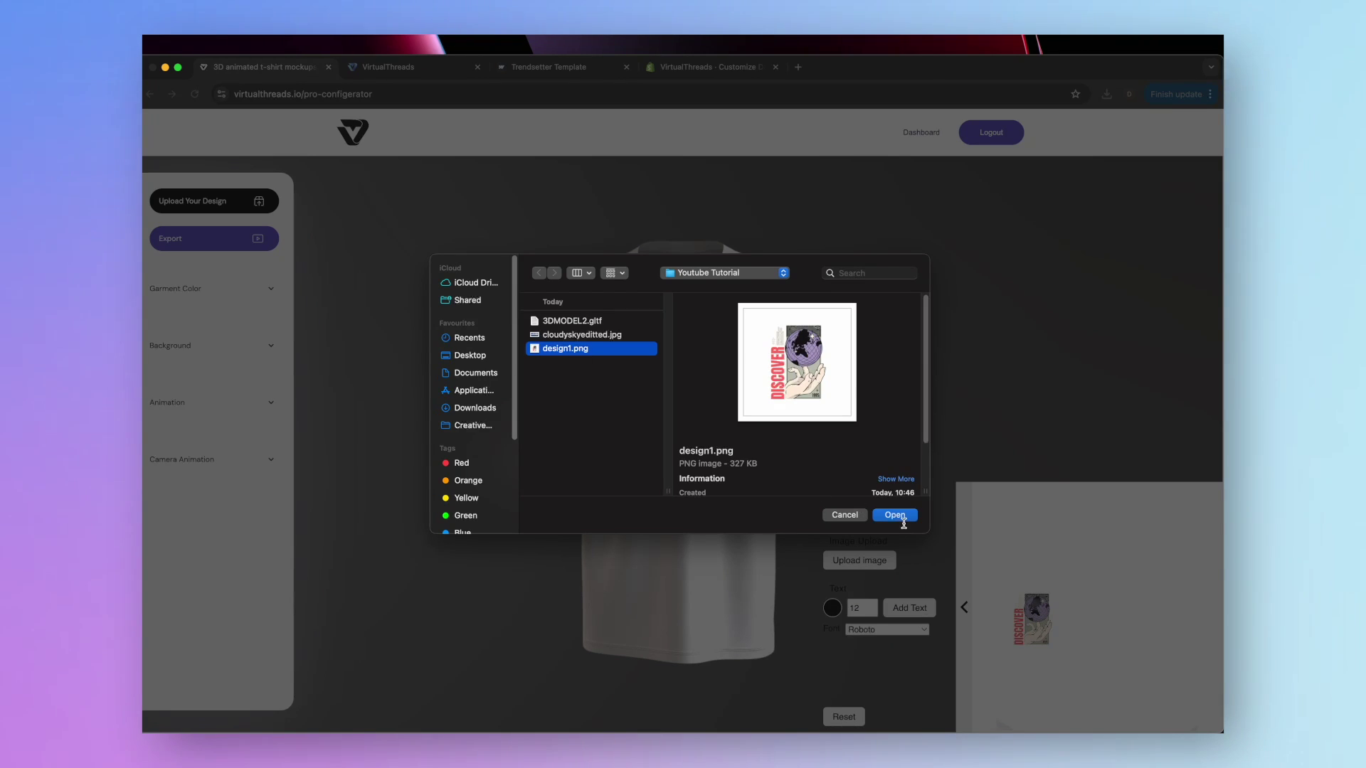
left_click(895, 515)
left_click_drag(1041, 710, 1161, 617)
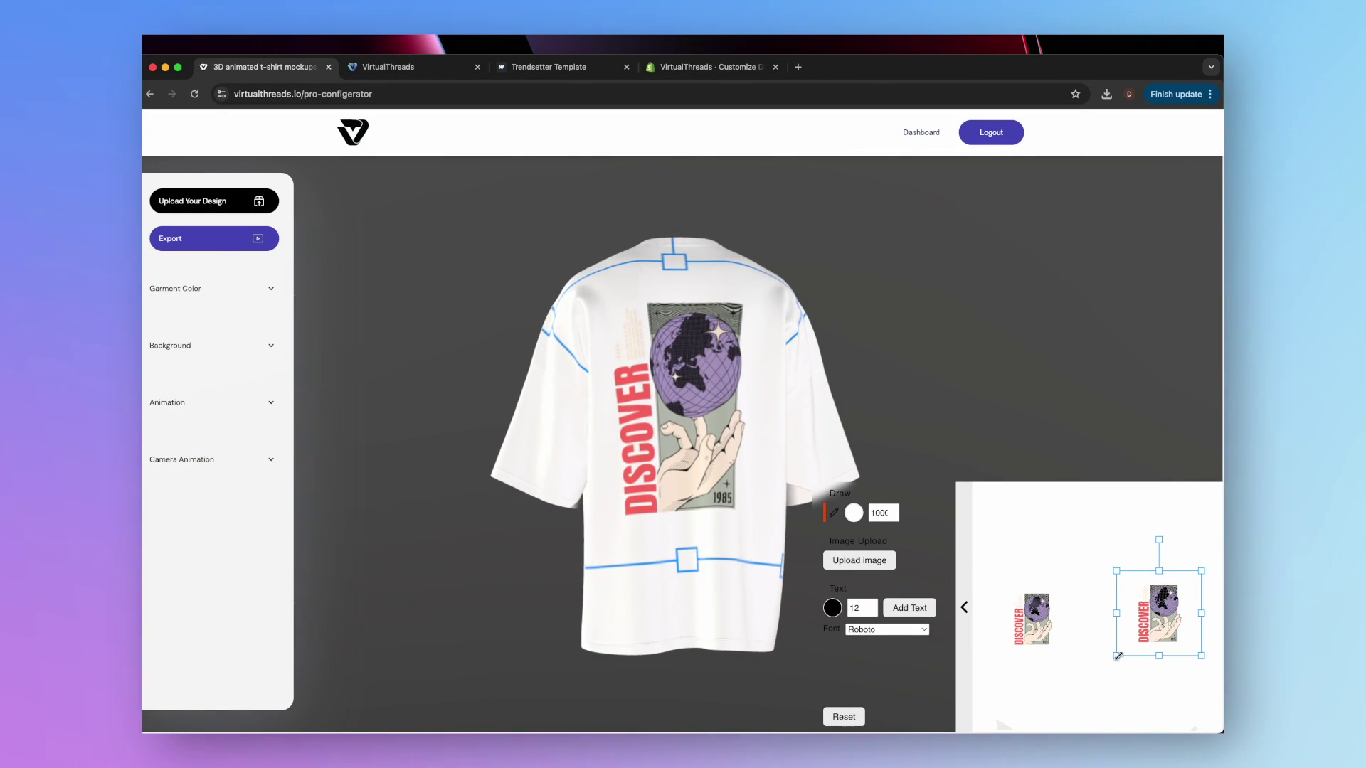
left_click_drag(1115, 648, 1104, 674)
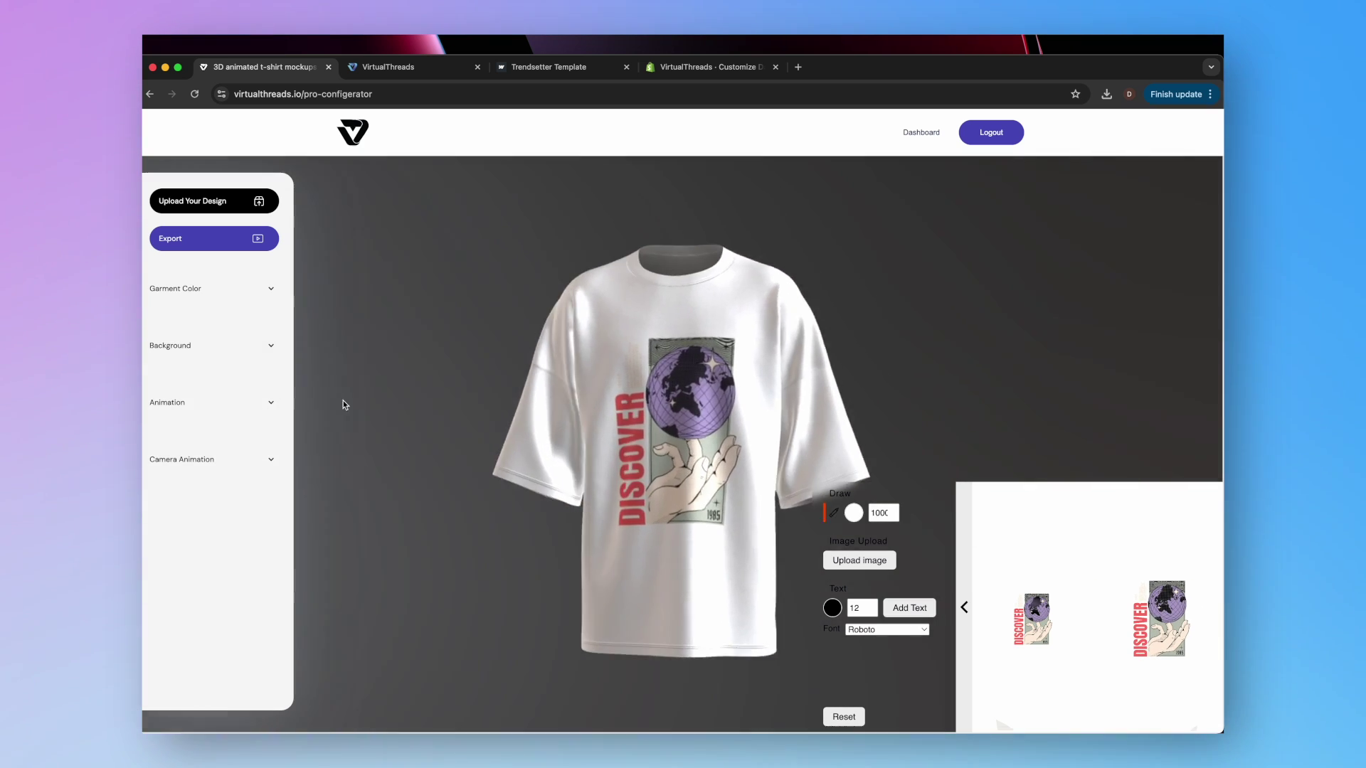
left_click_drag(342, 399, 1128, 399)
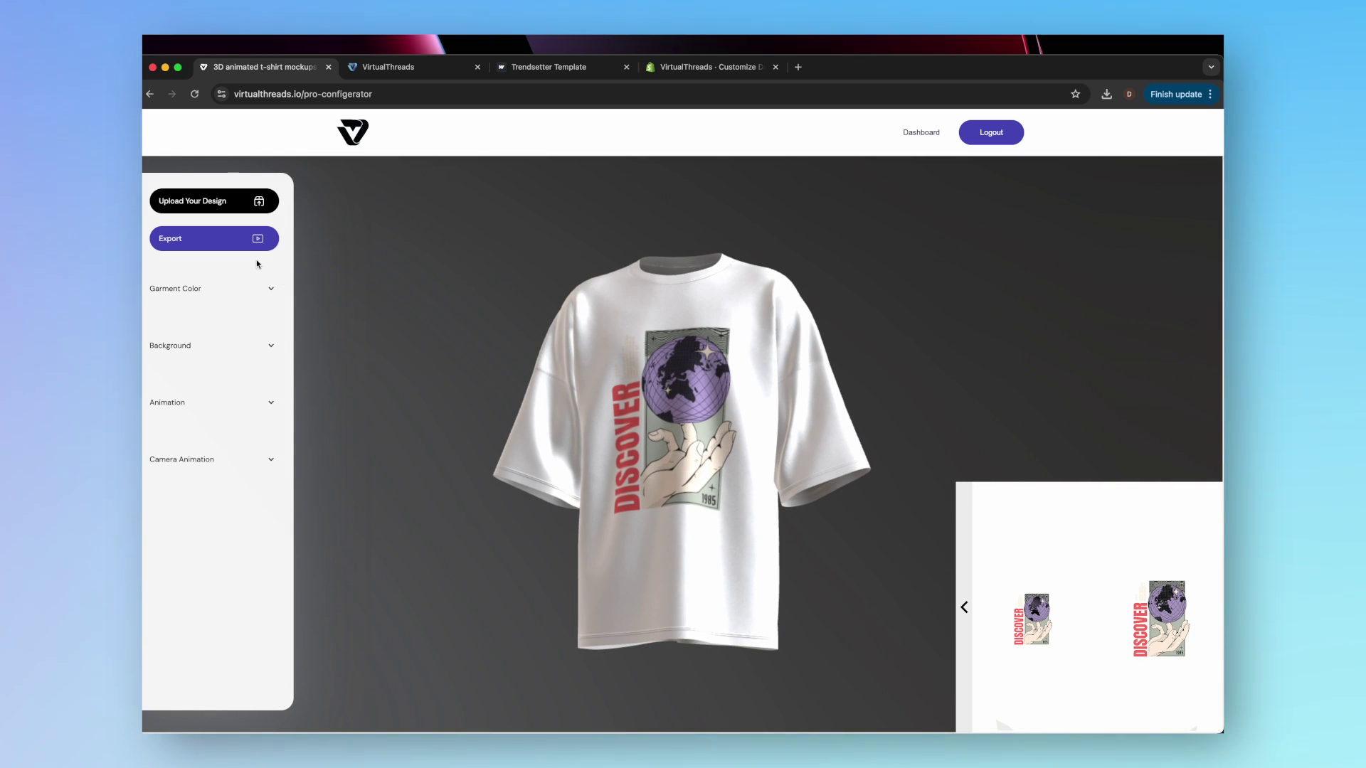
Export the shirt as a 3D Model and confirm the .gltf download finished
left_click(180, 241)
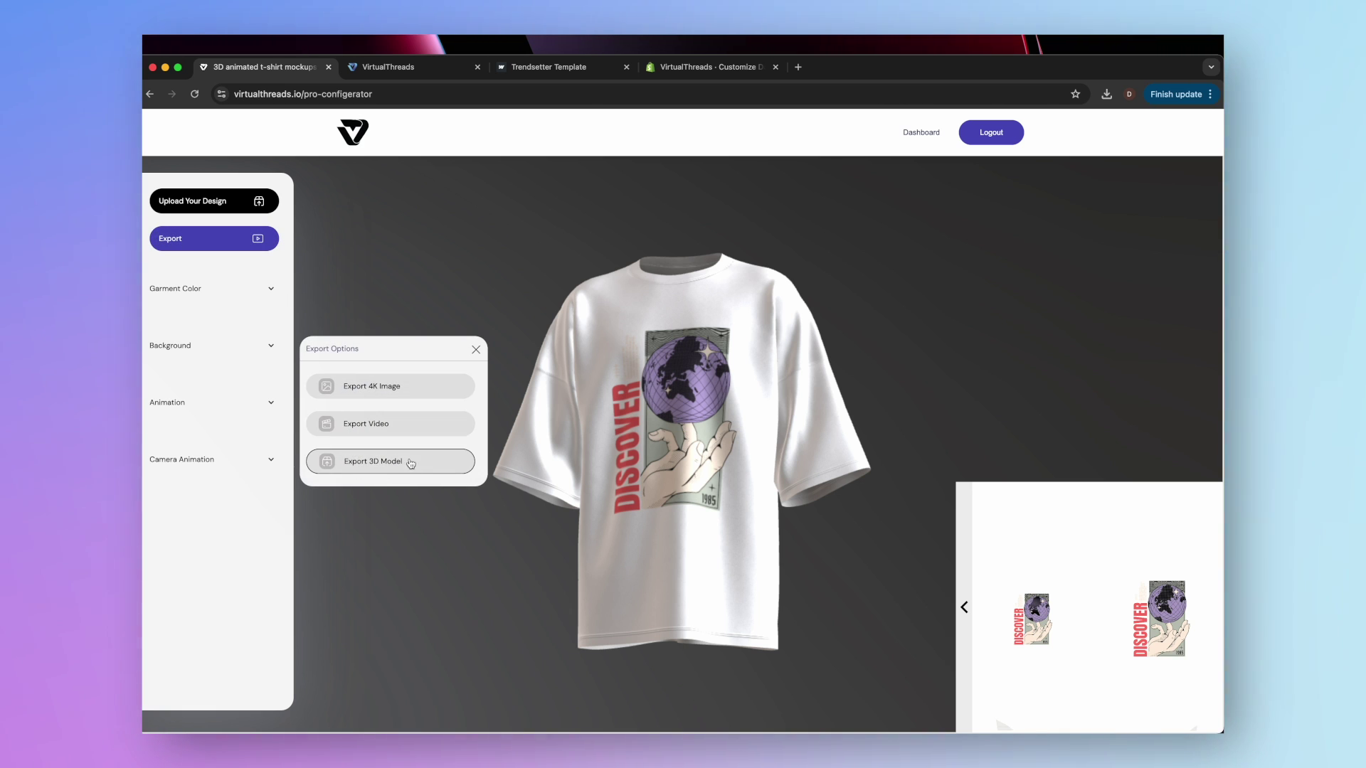
left_click(379, 465)
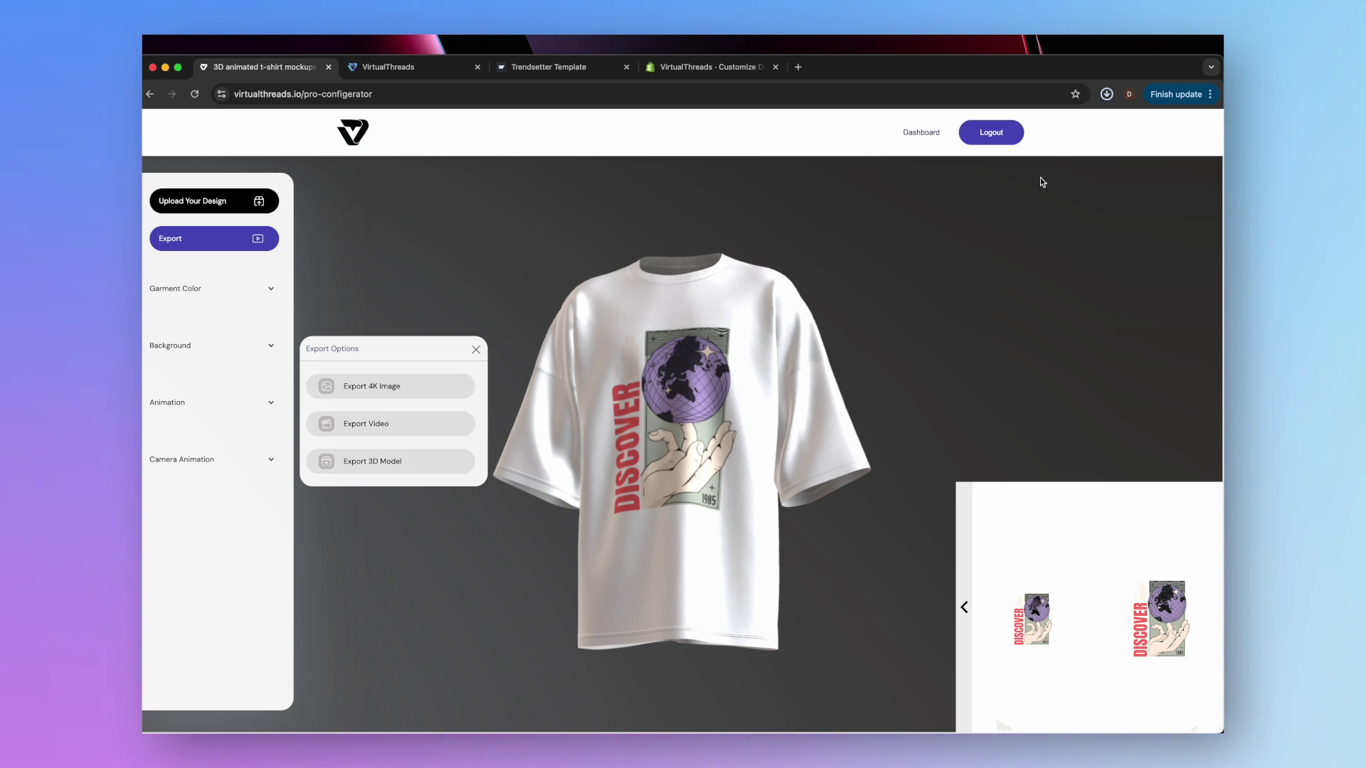
left_click(1106, 94)
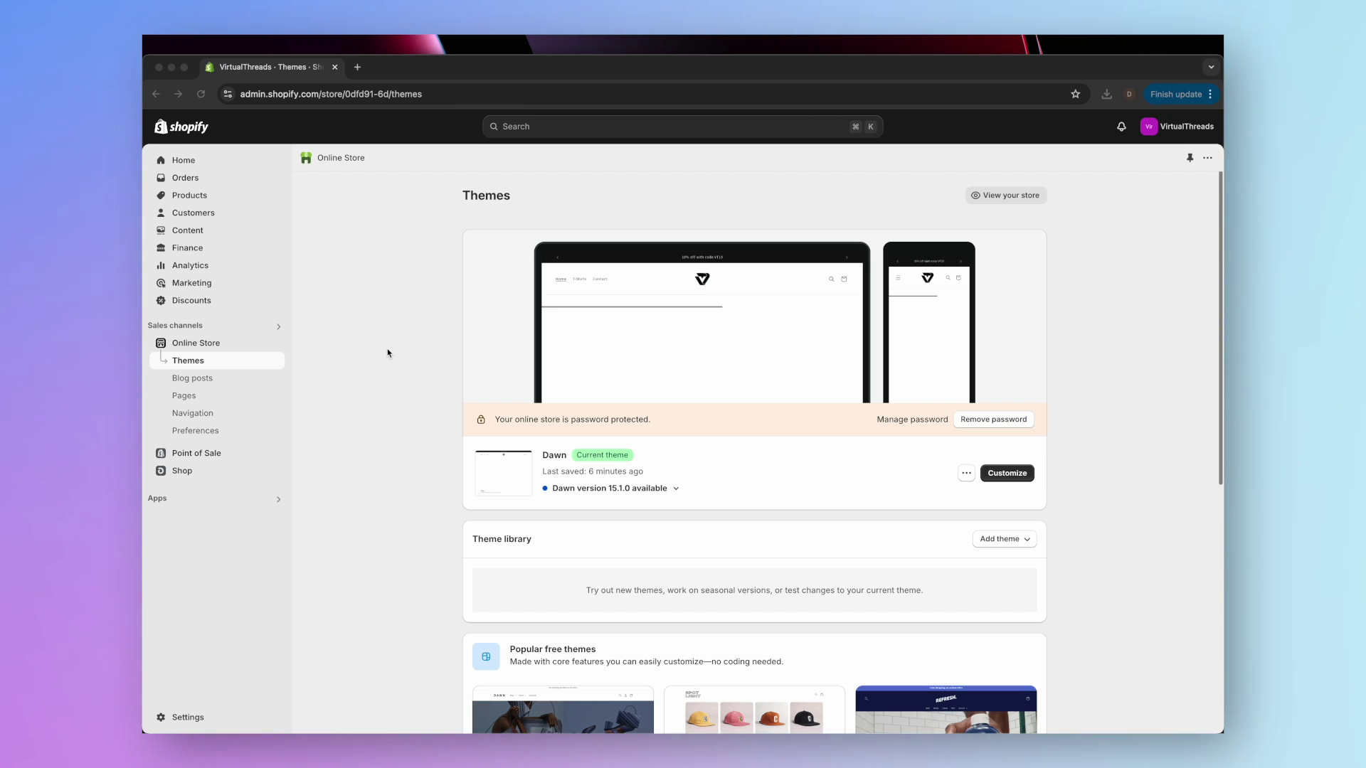
Go to Content > Files in Shopify admin and start a new file upload
left_click(186, 228)
left_click(177, 230)
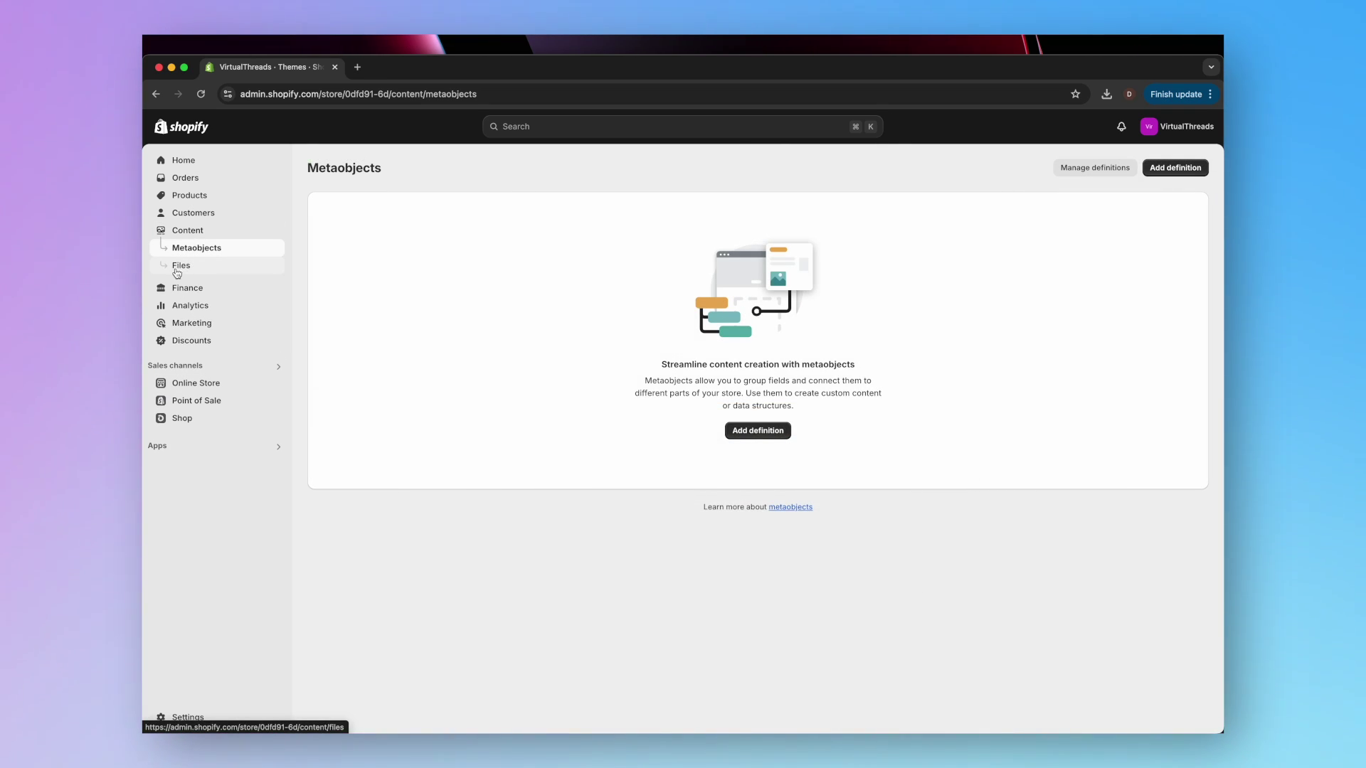
left_click(184, 270)
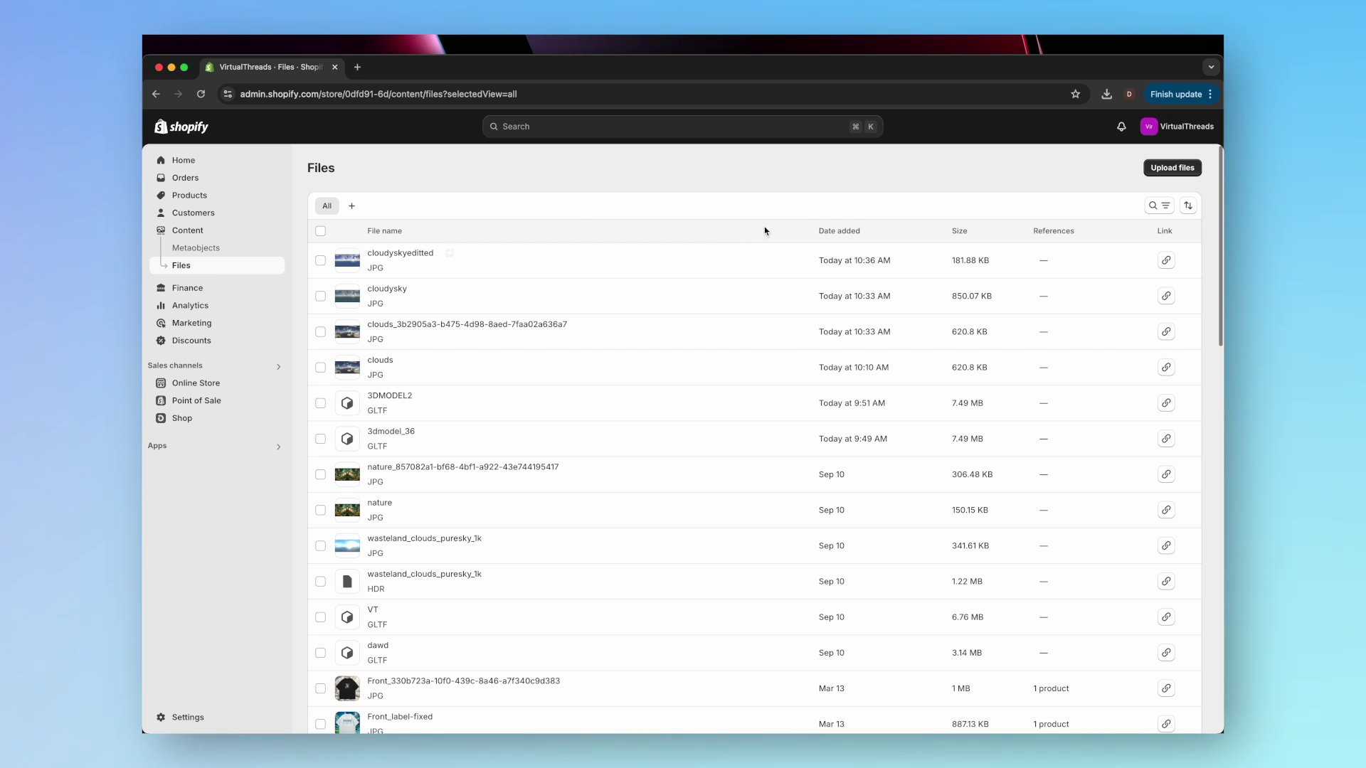
left_click(1182, 169)
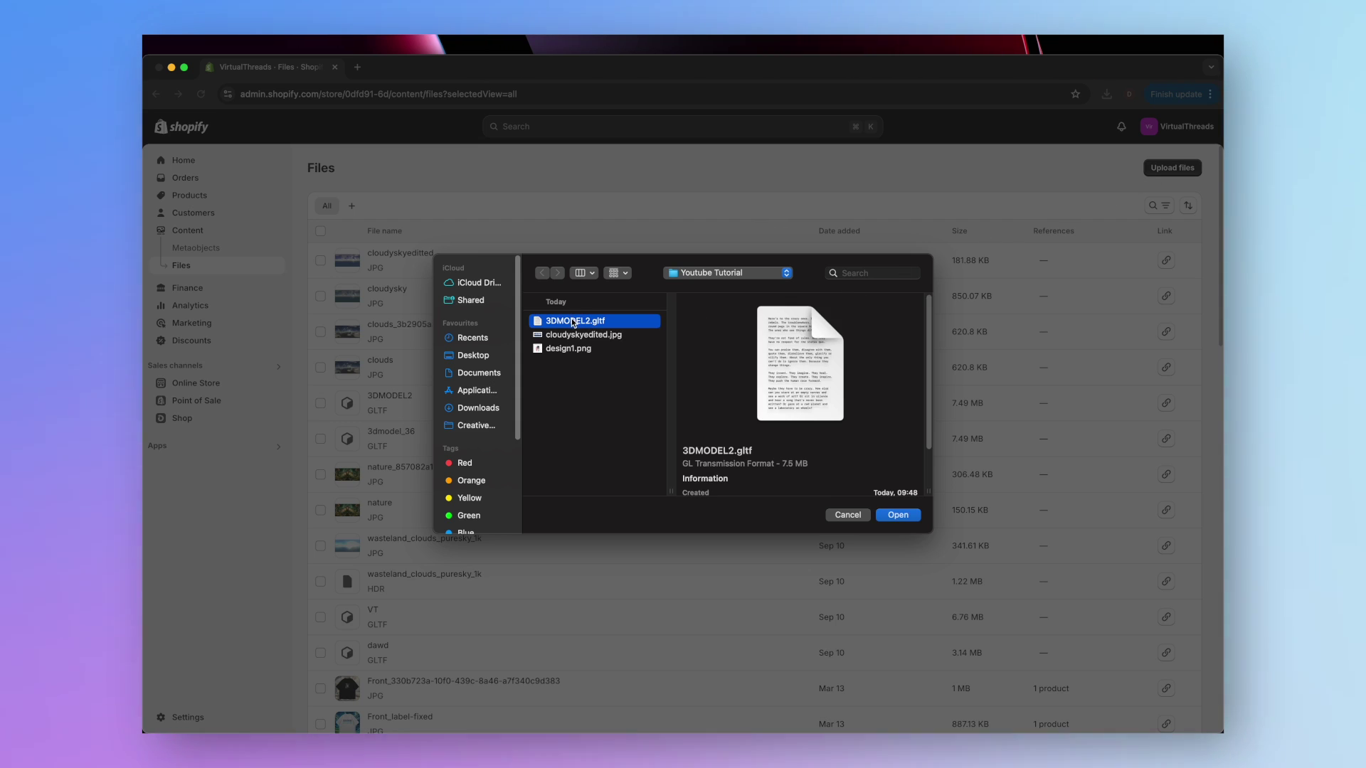
Upload 3DMODEL2.gltf, then upload the cloudyskyedited.jpg background image
left_click(898, 517)
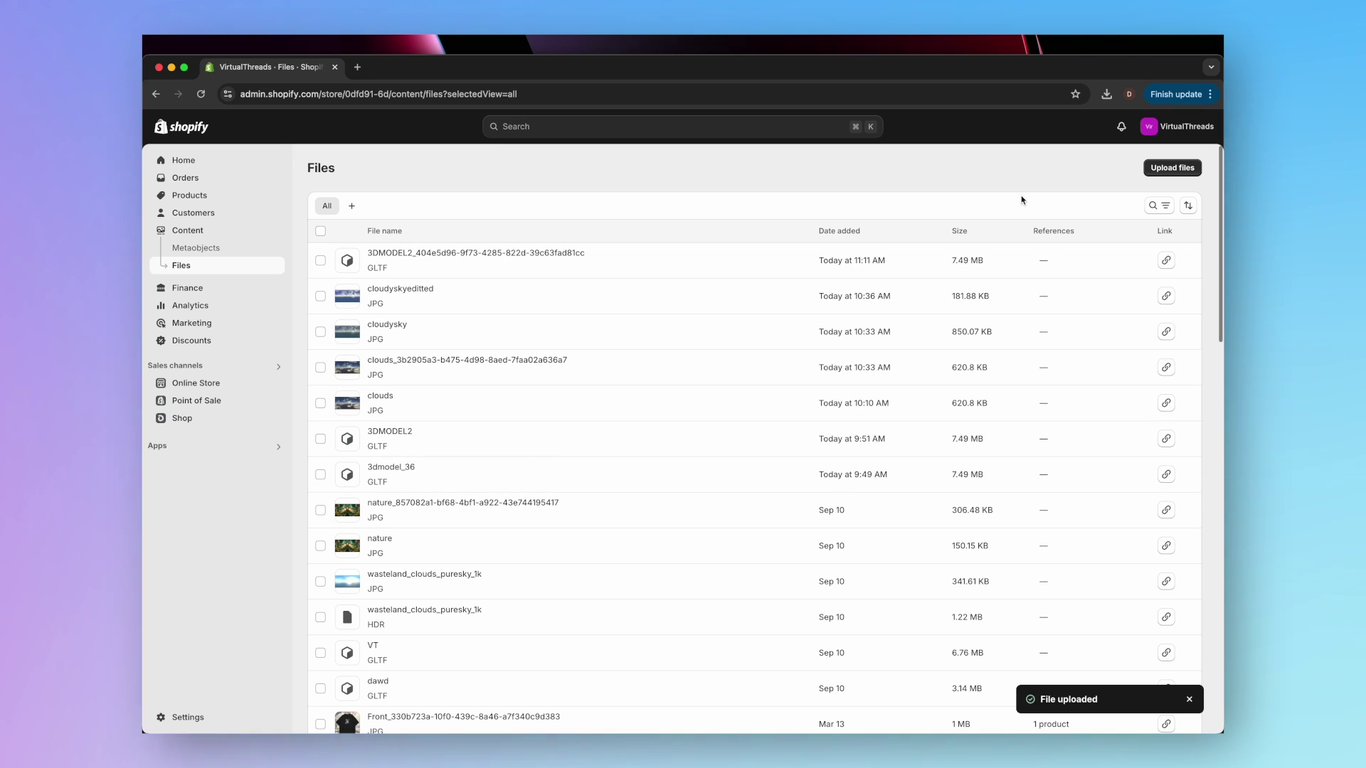
left_click(1159, 168)
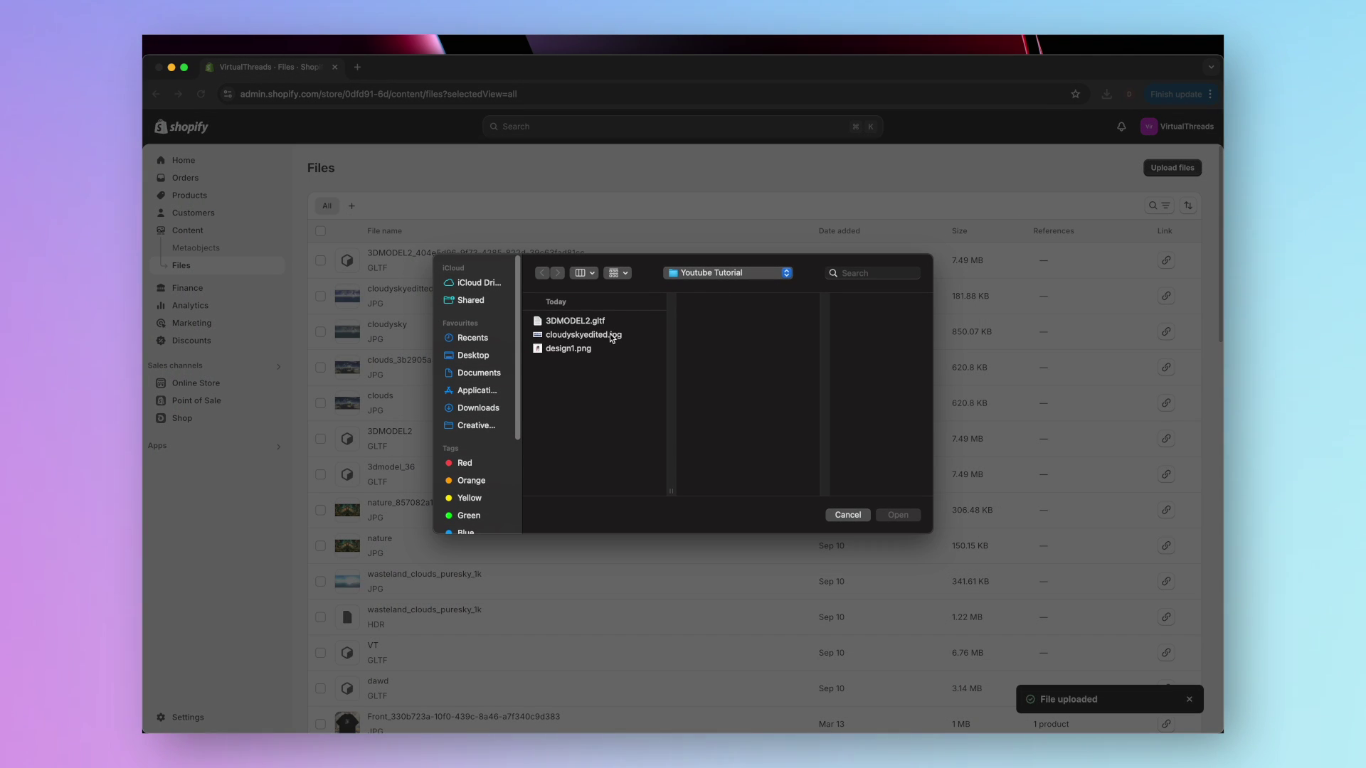
left_click(609, 334)
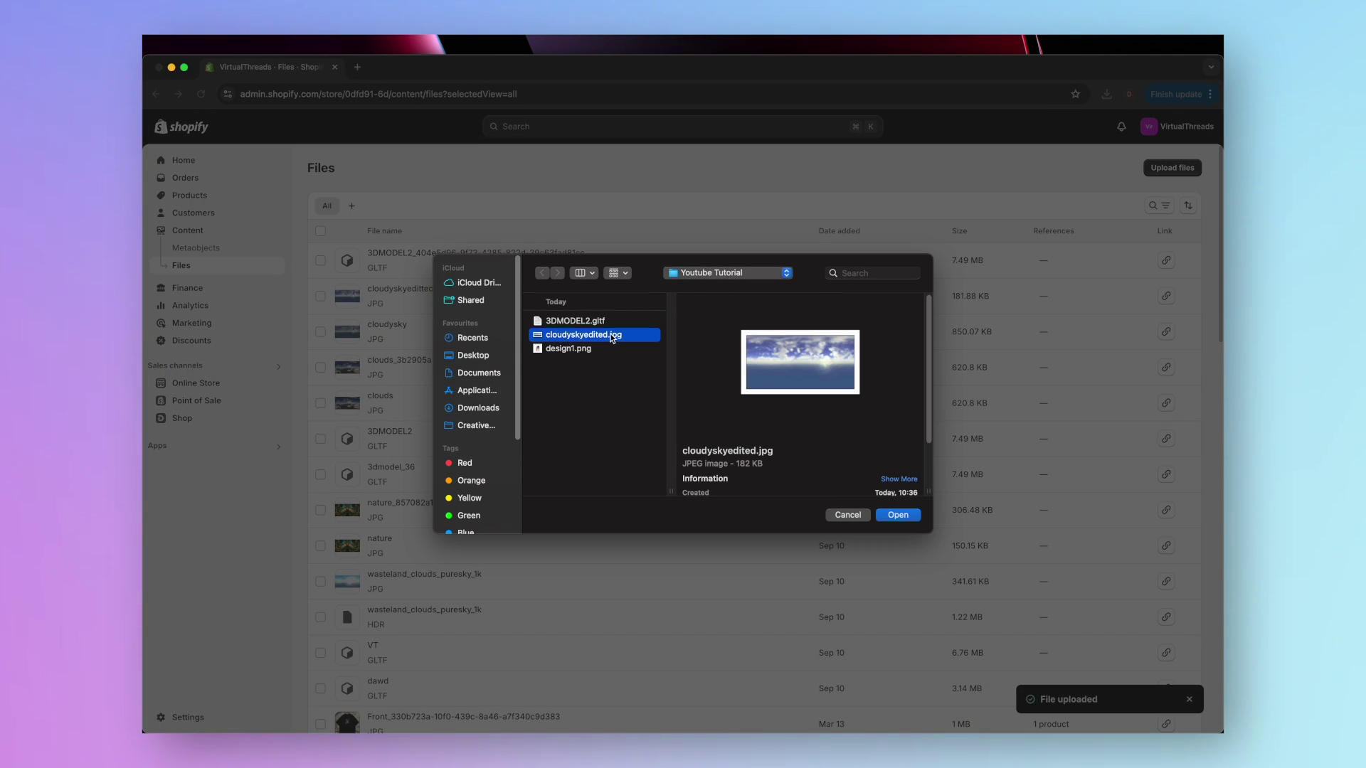
left_click(899, 517)
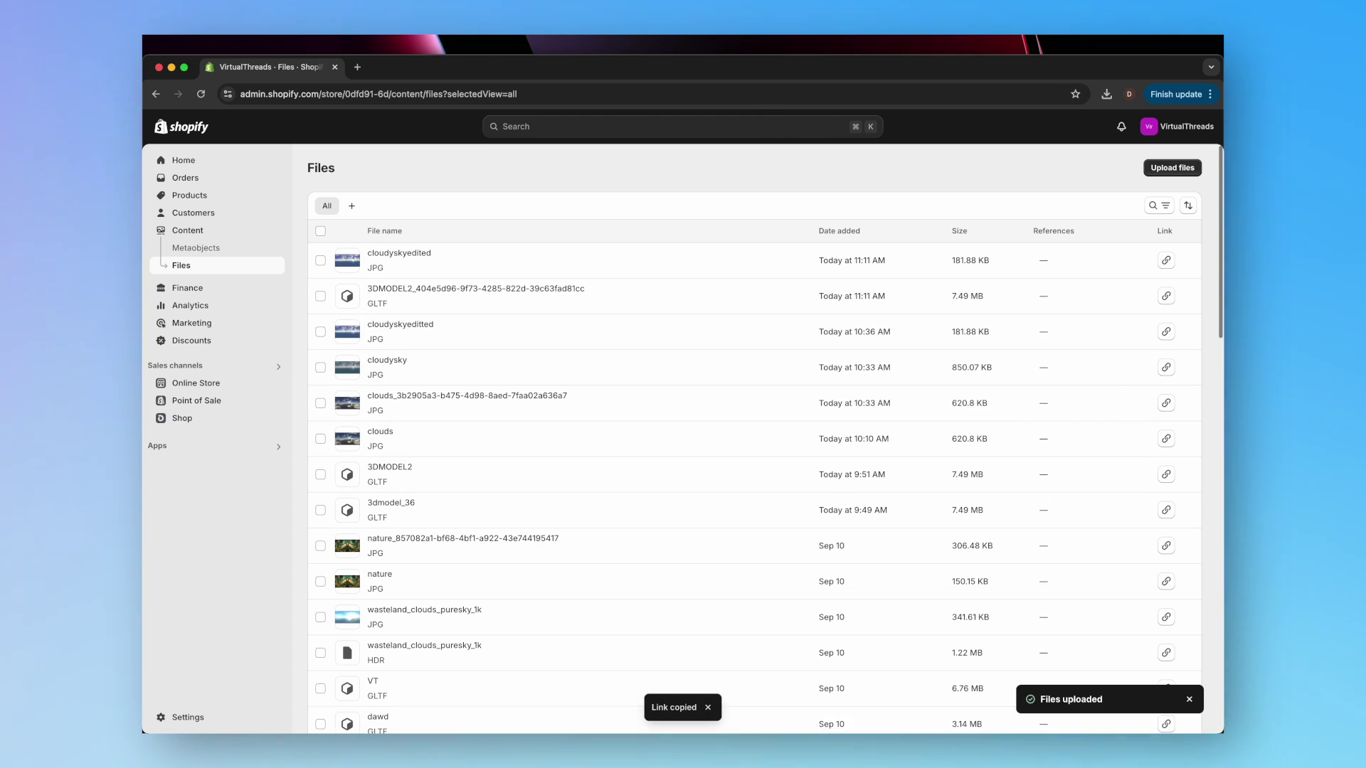
Paste the 3DMODEL2 link and the cloudyskyedited image link on separate lines in the notes
left_click(711, 711)
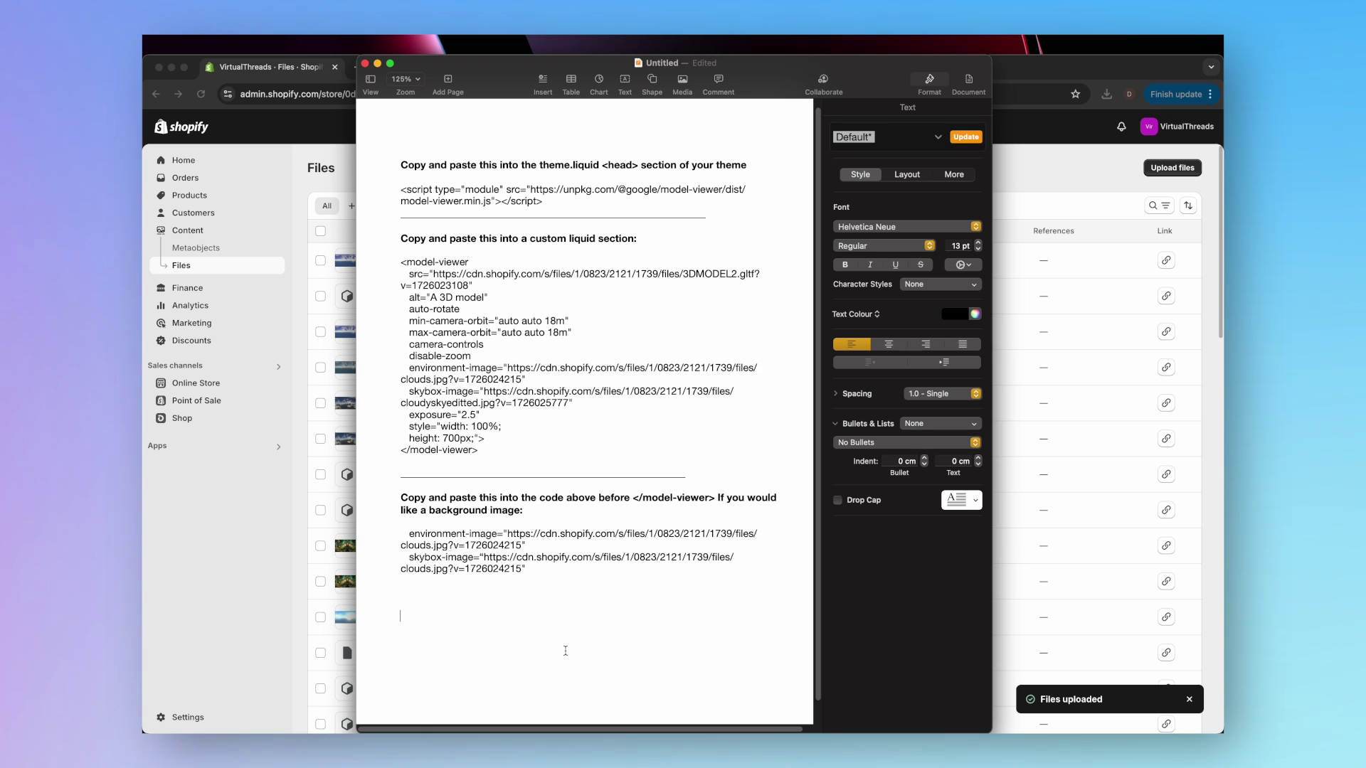
key("super+v")
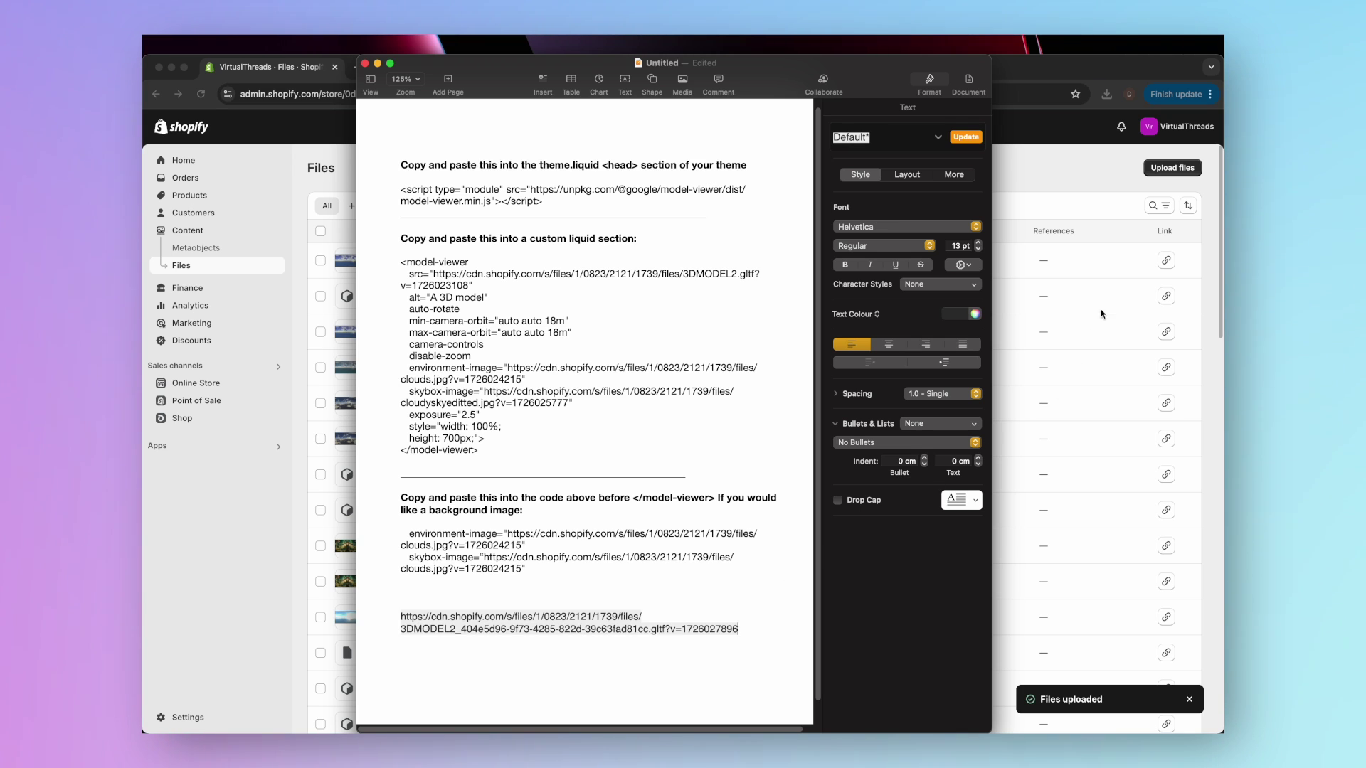
left_click(1101, 314)
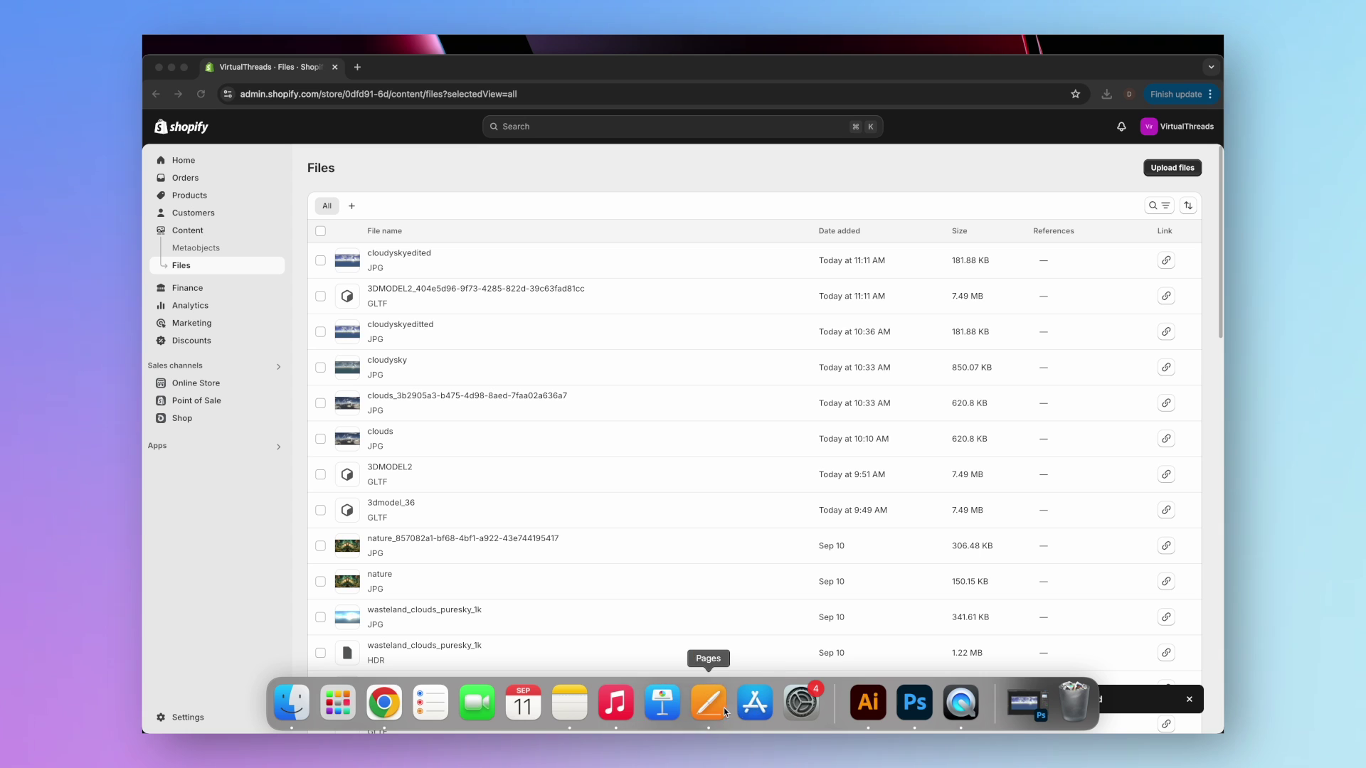
left_click(709, 710)
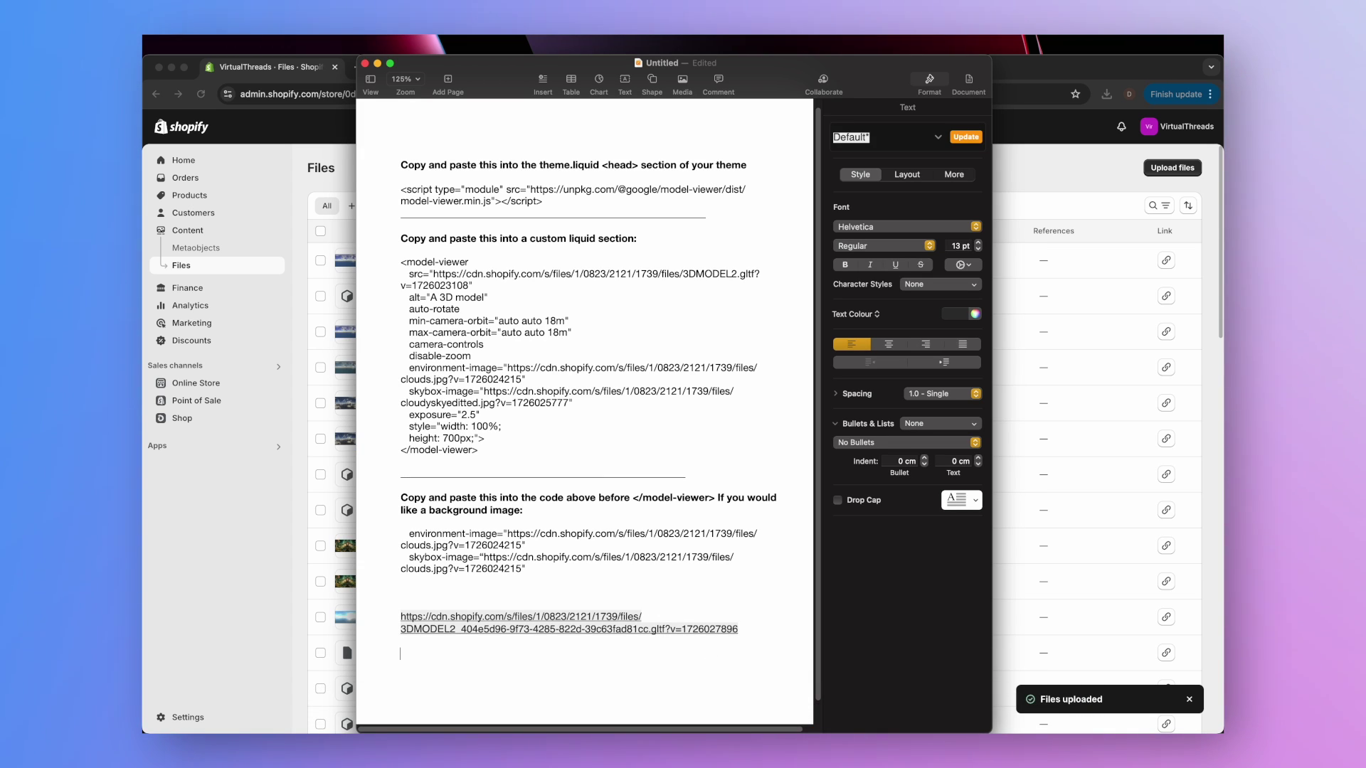
key("Return")
key("Return")
key("super+v")
left_click(1043, 453)
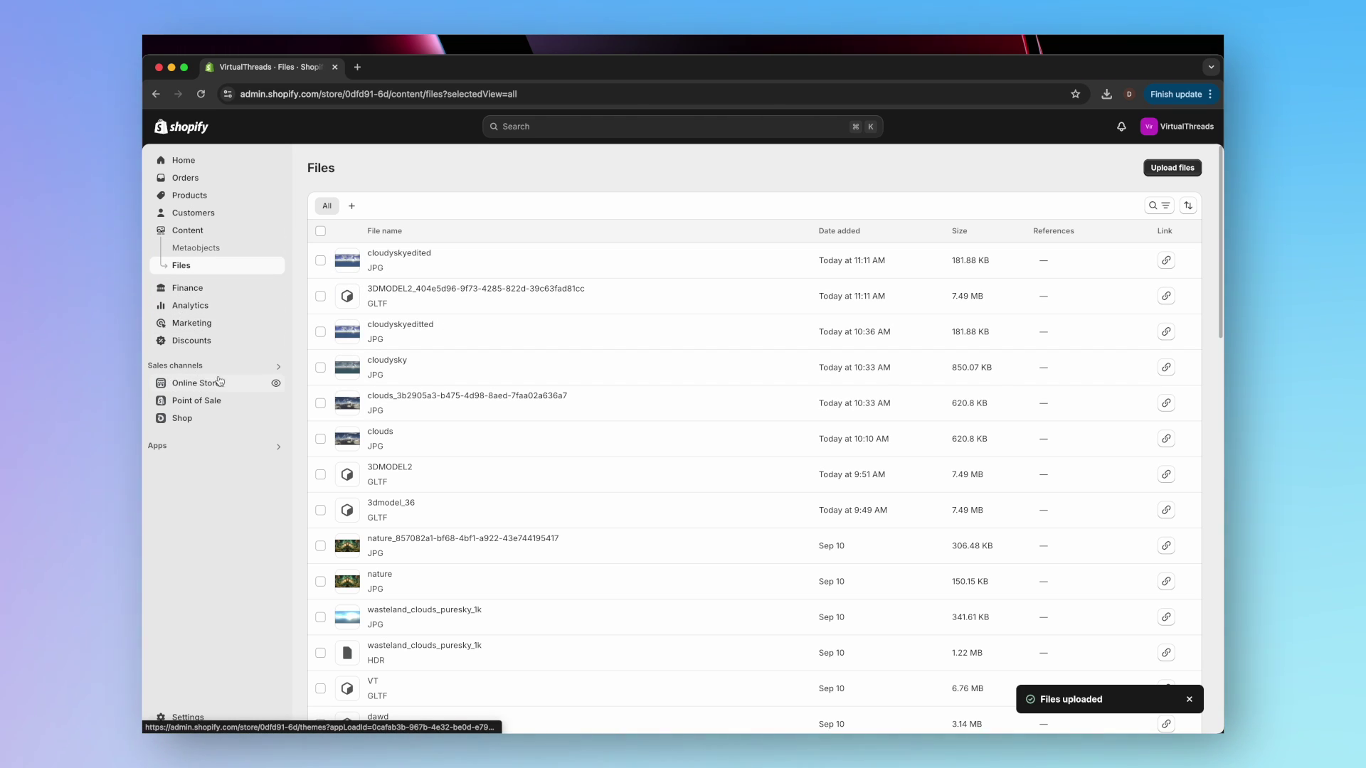
From Online Store themes, choose Edit code on the Dawn theme
left_click(197, 385)
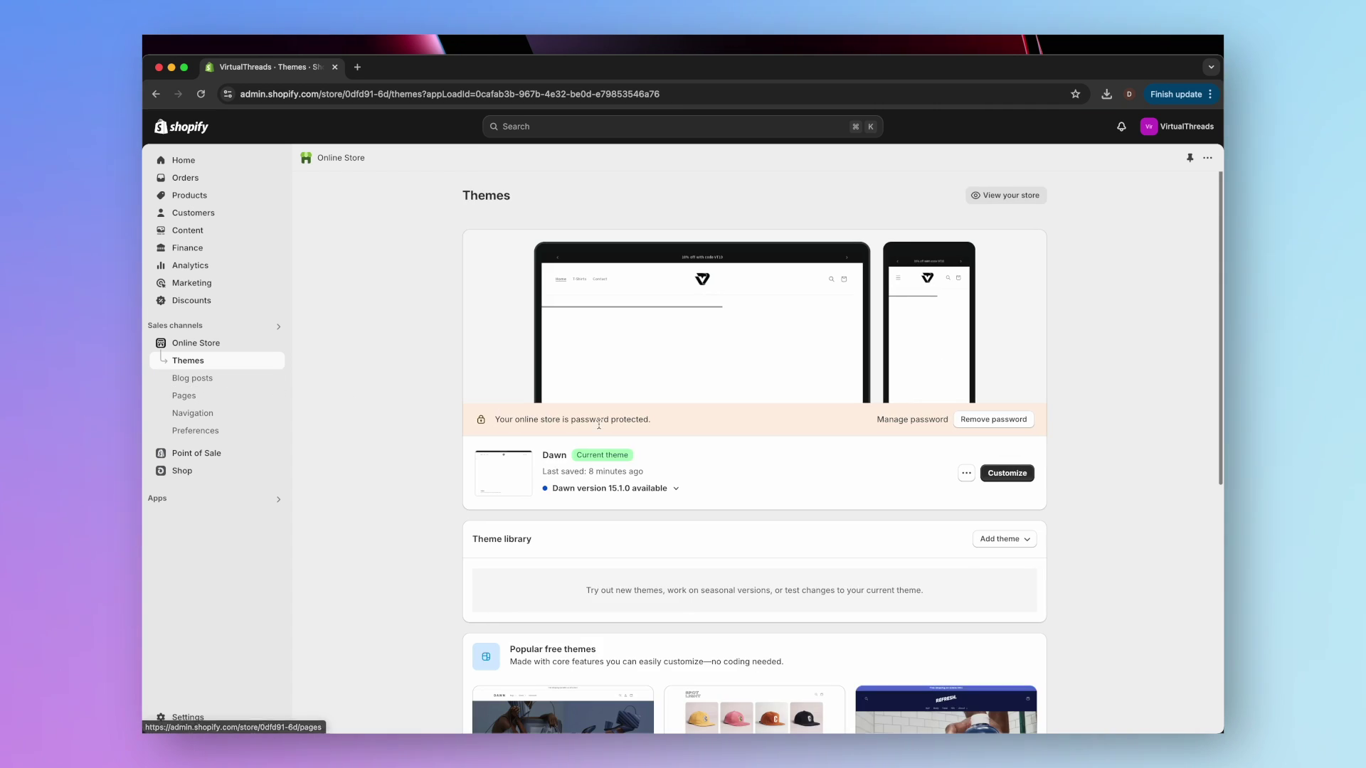
left_click(966, 474)
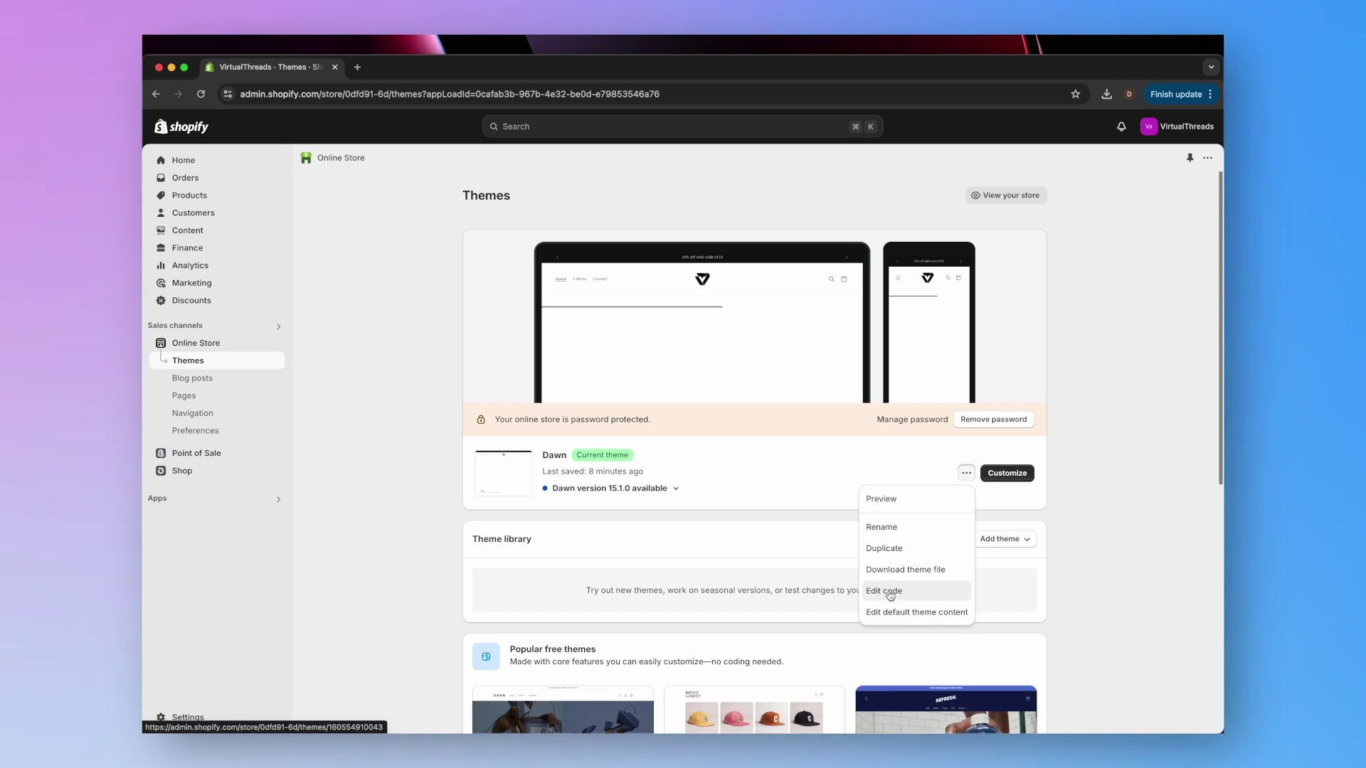
left_click(890, 592)
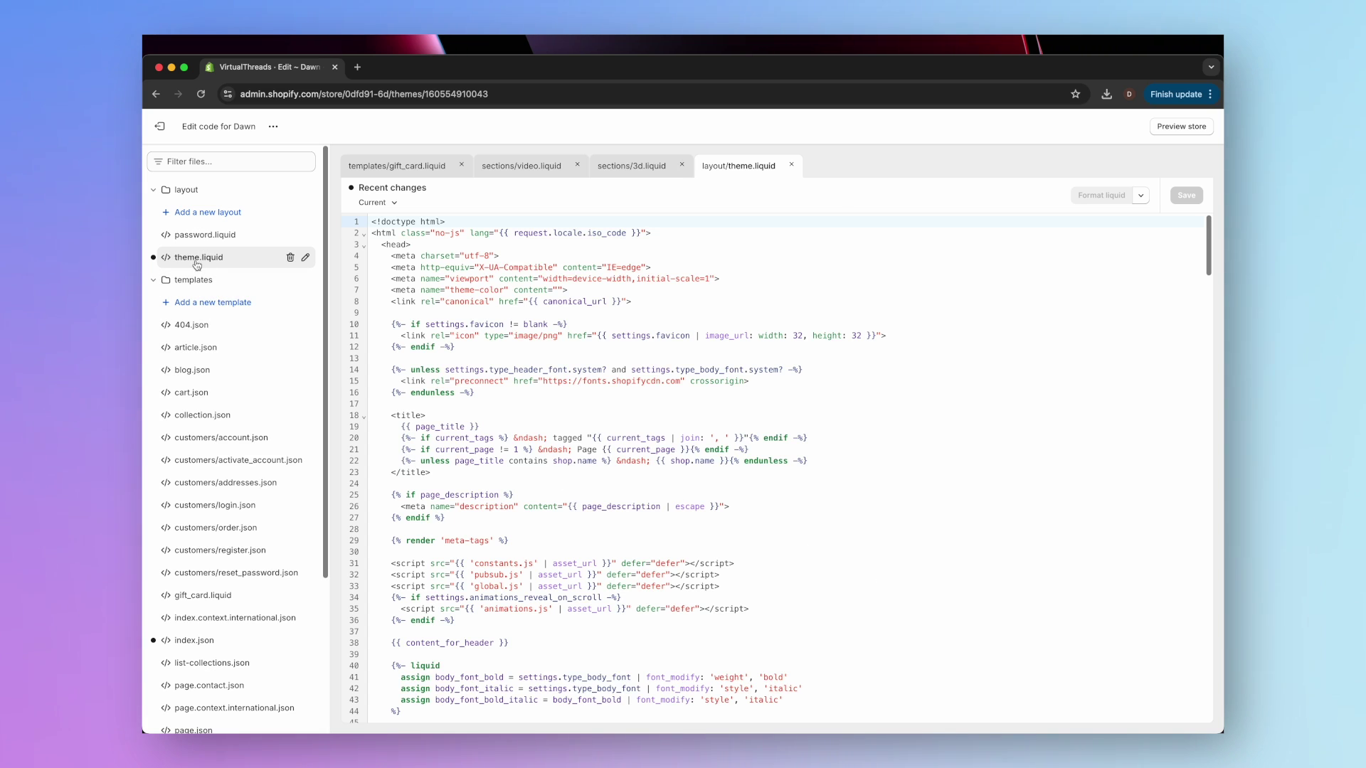
In theme.liquid, select and delete the old model-viewer script line 284 before </head>
left_click(222, 259)
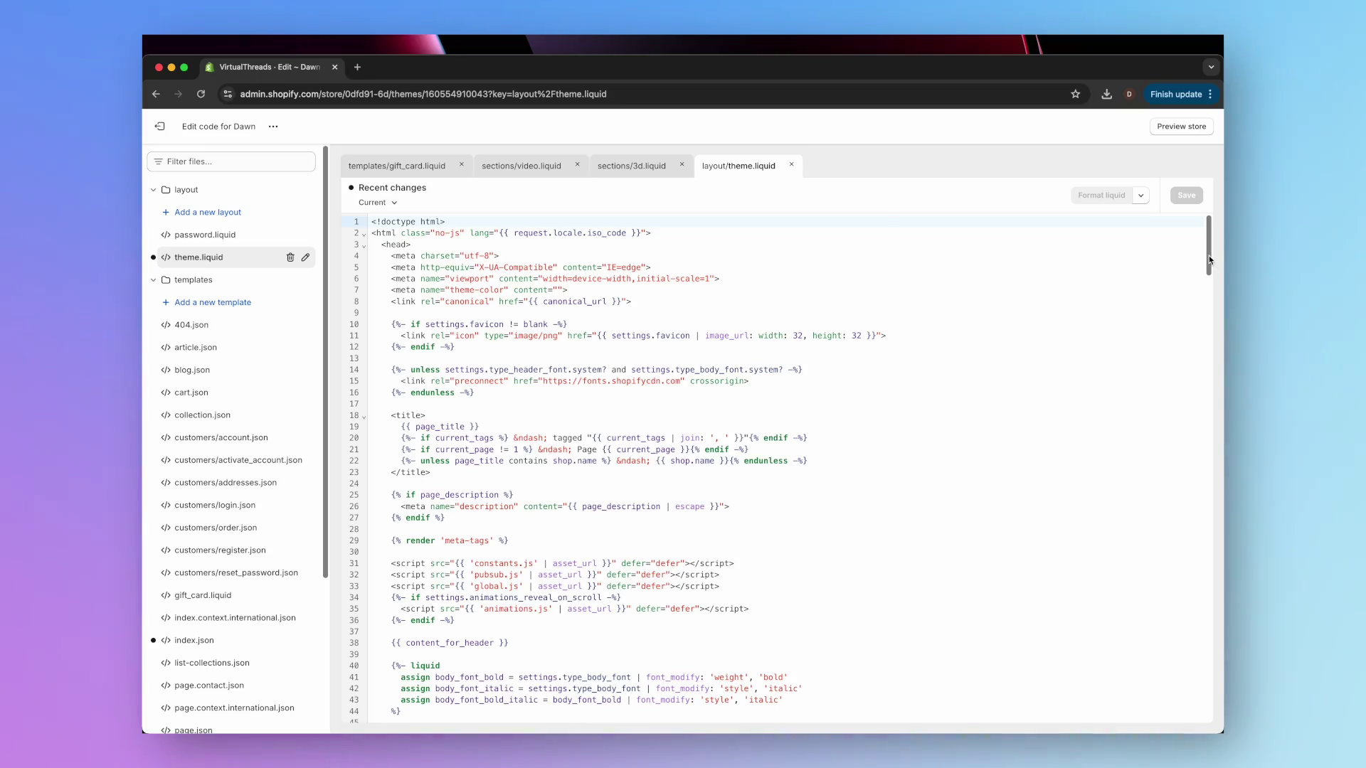
left_click_drag(1208, 257, 1216, 628)
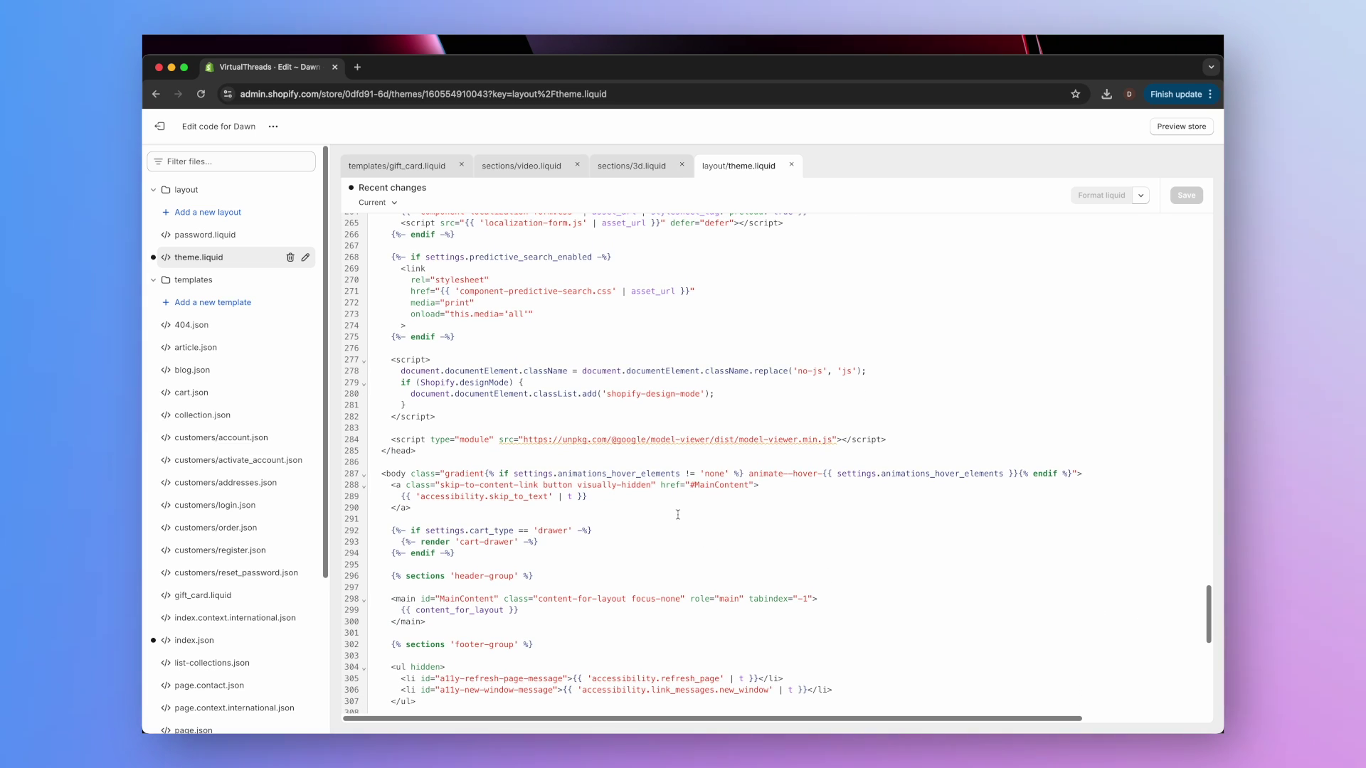
left_click(399, 454)
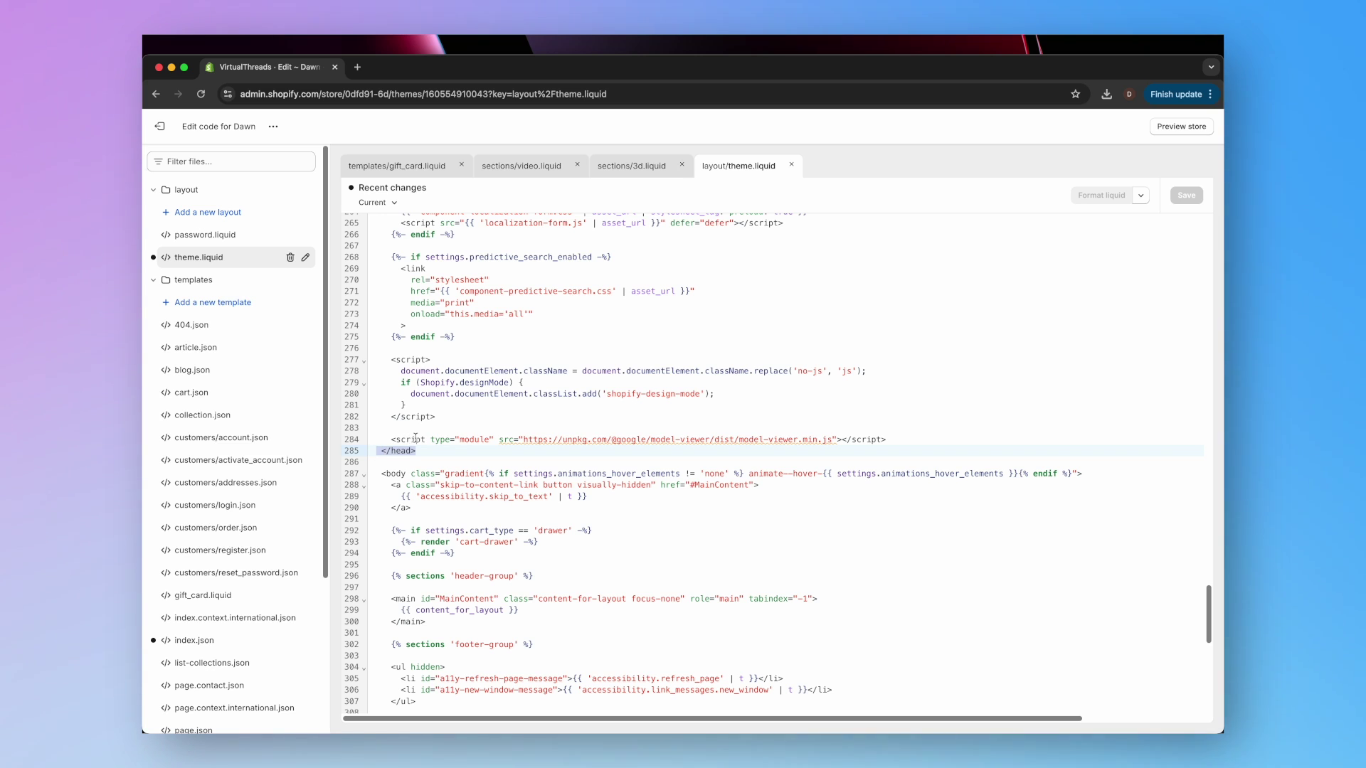
left_click(390, 439)
key("shift+End")
left_click_drag(392, 439, 431, 439)
left_click_drag(765, 443, 888, 440)
key("super+c")
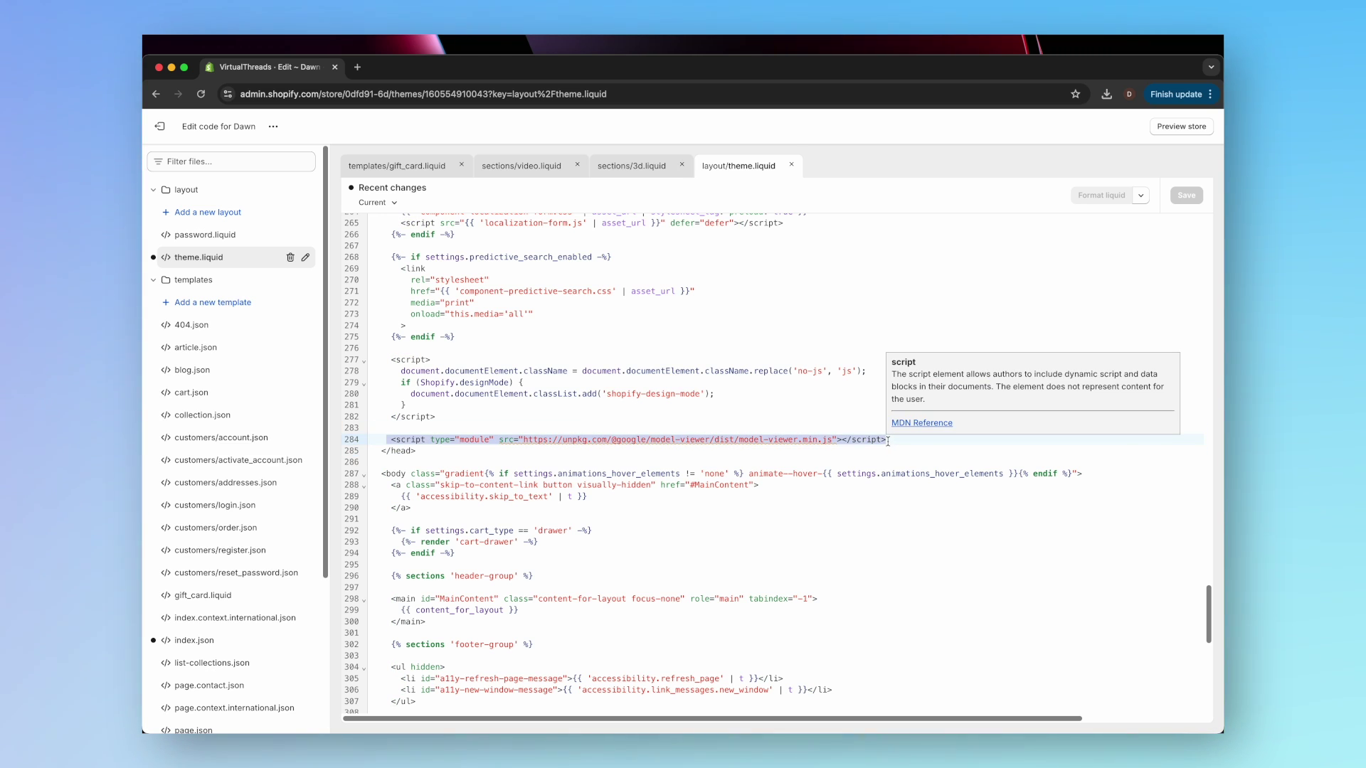
key("BackSpace")
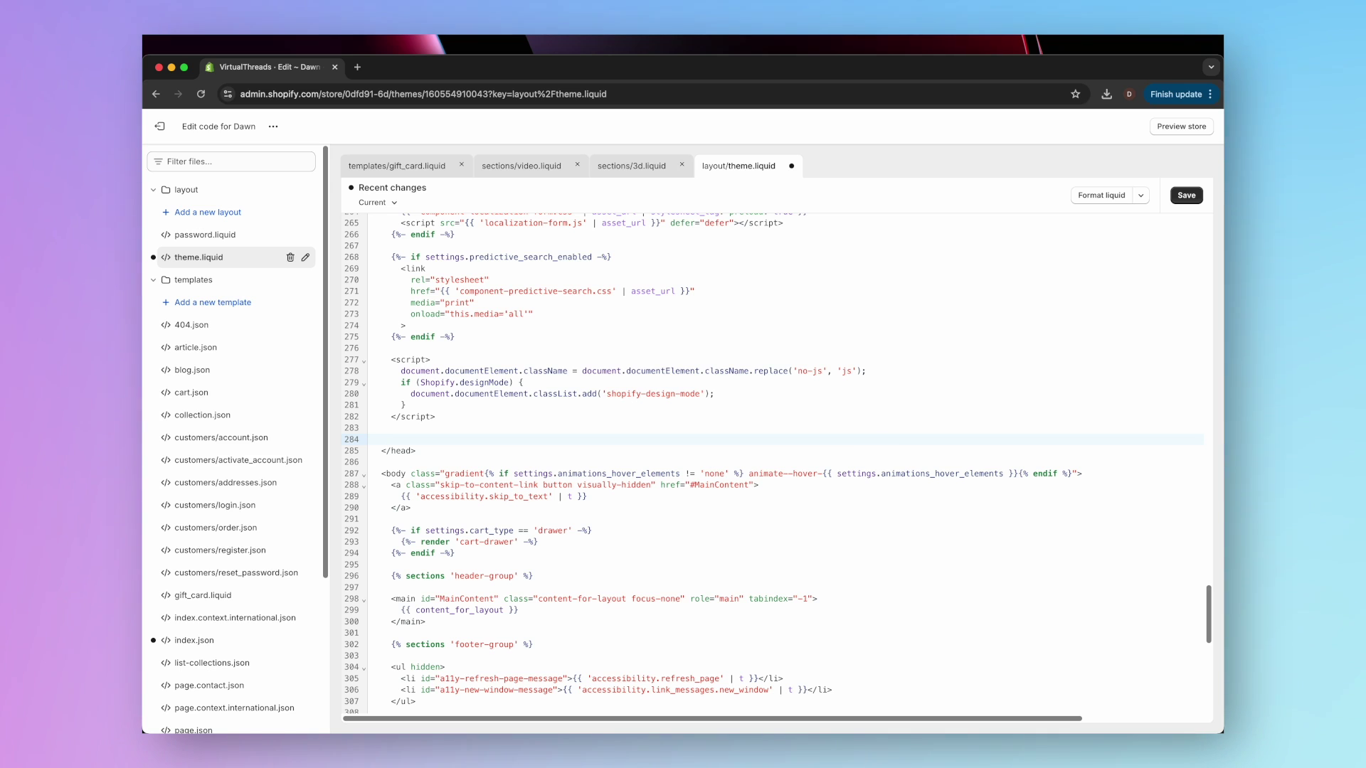
Paste the copied model-viewer script tag into the head and save theme.liquid
left_click(708, 701)
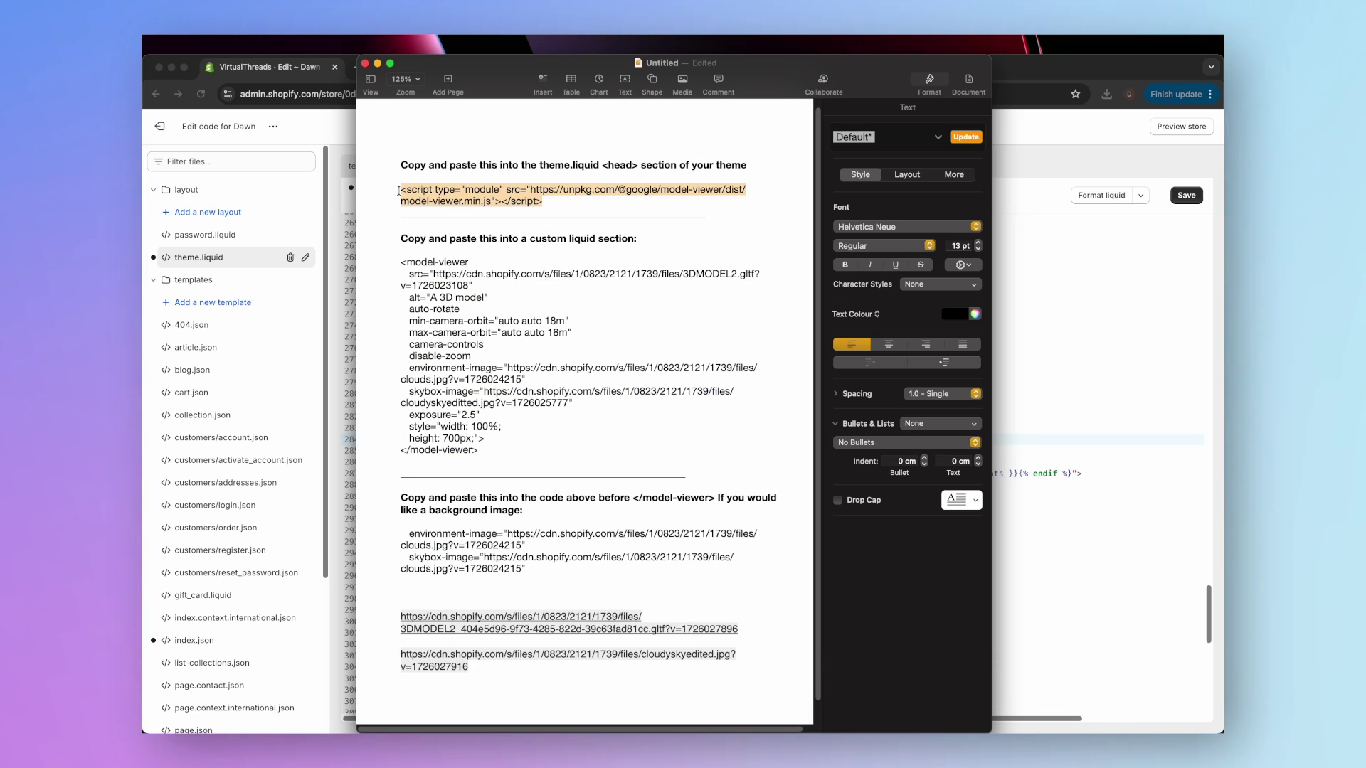
left_click(1134, 342)
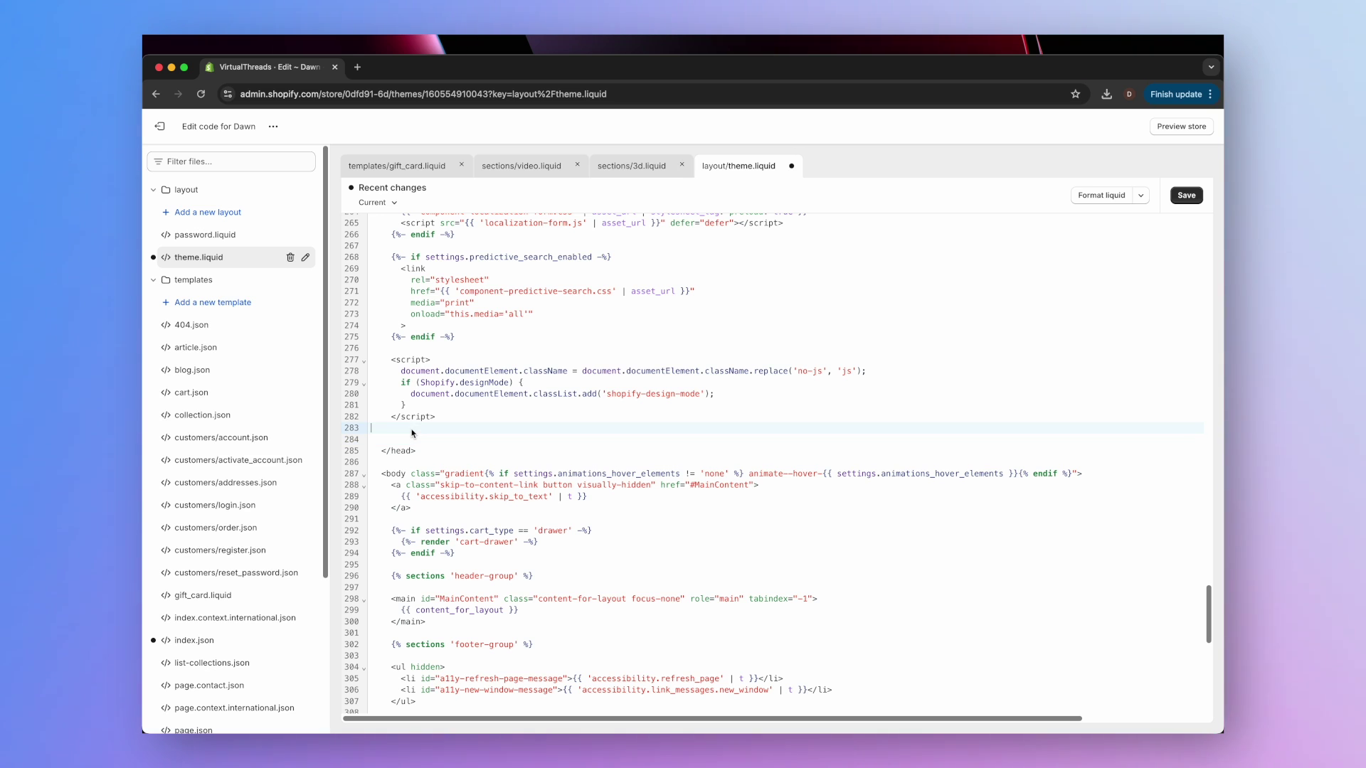
key("super+v")
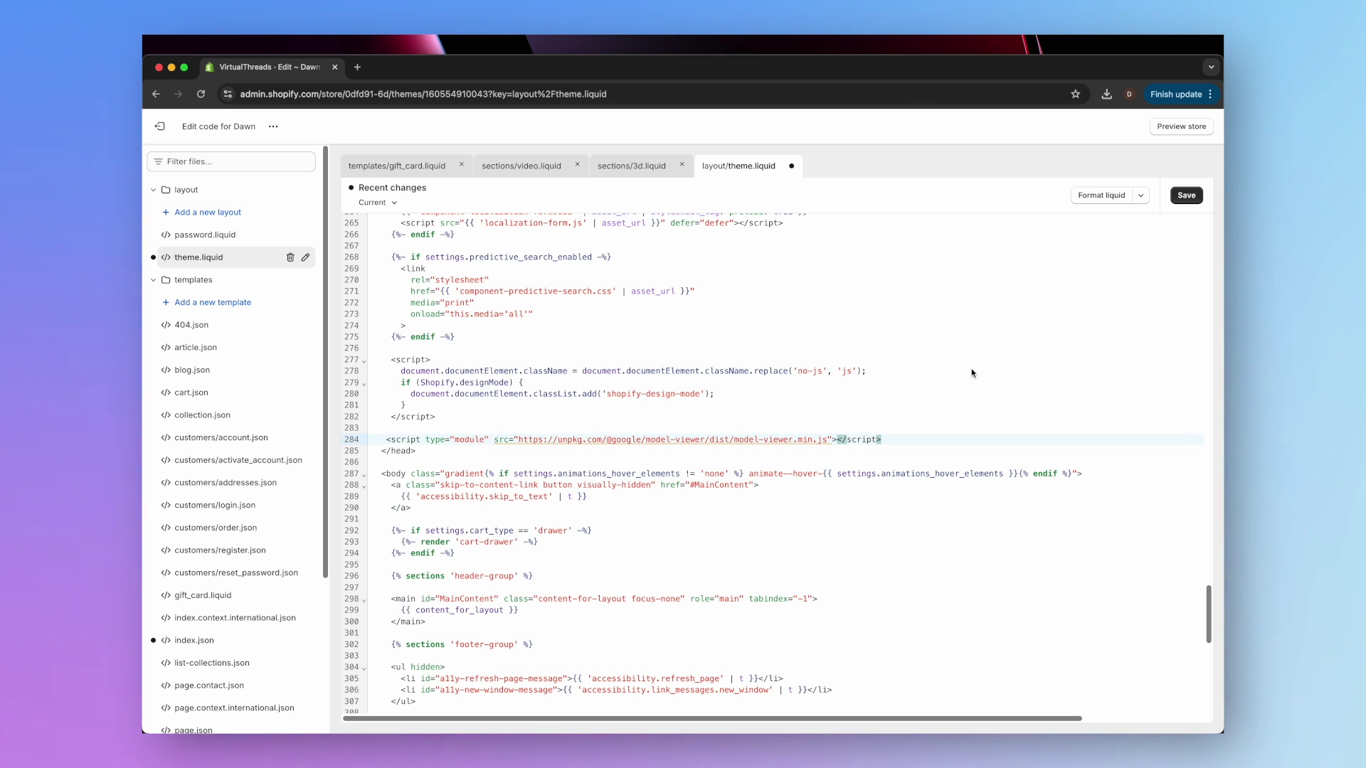
left_click(1179, 197)
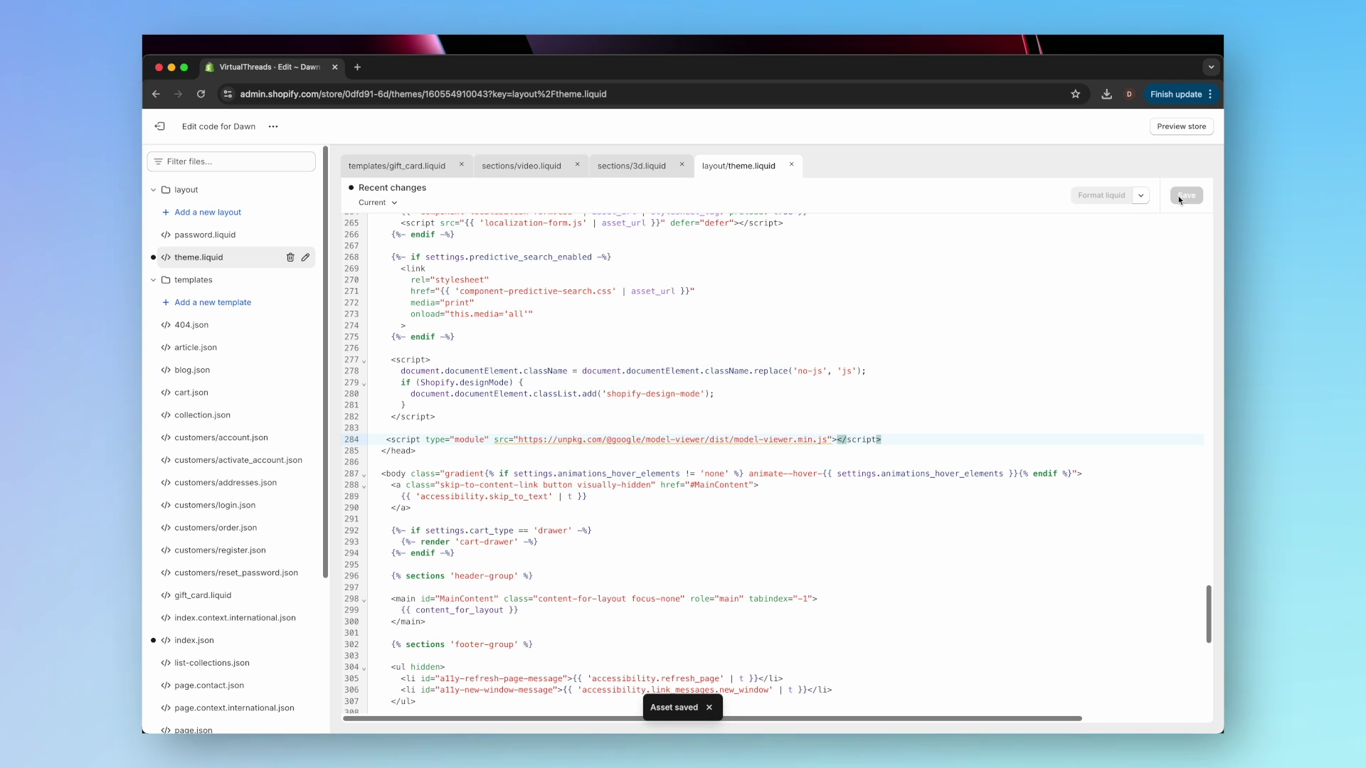
Leave the code editor, customize Dawn and insert a Custom Liquid section above Featured collection
left_click(163, 130)
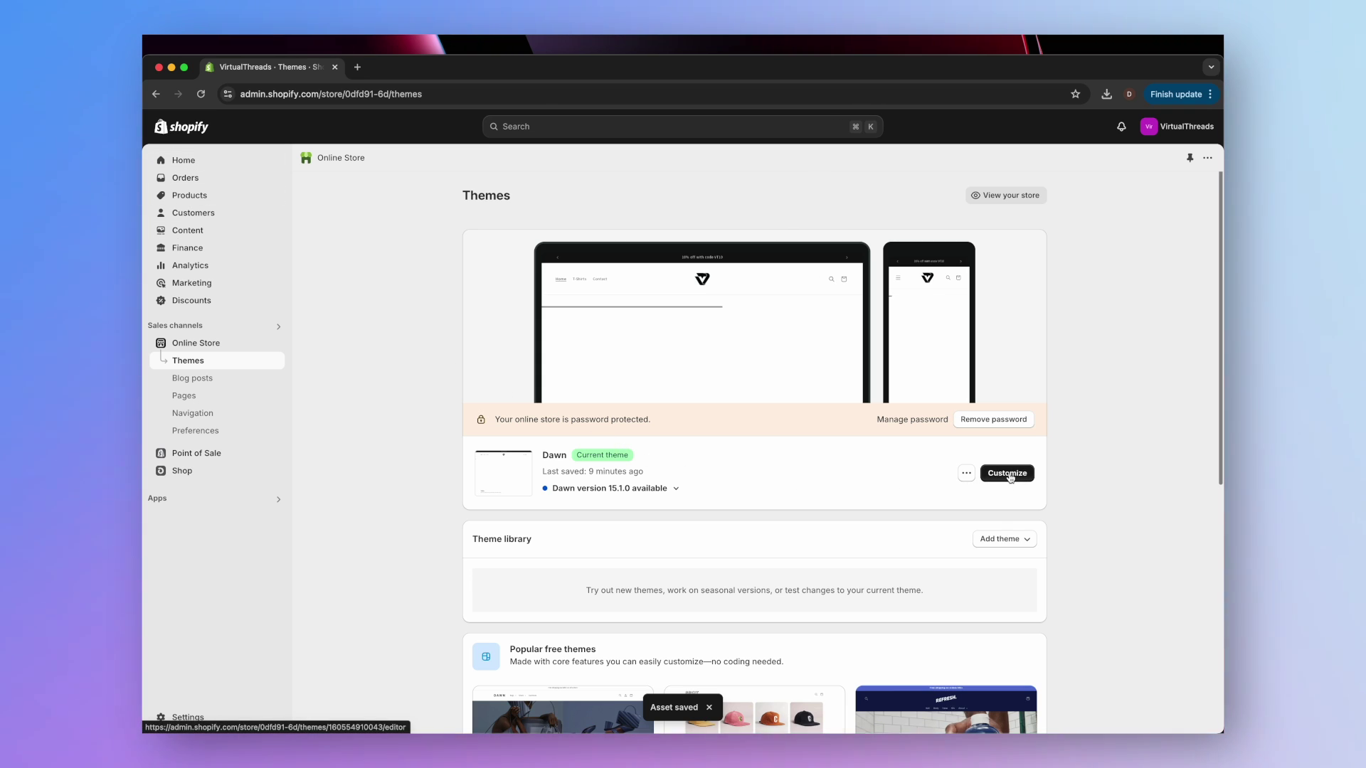
left_click(1007, 473)
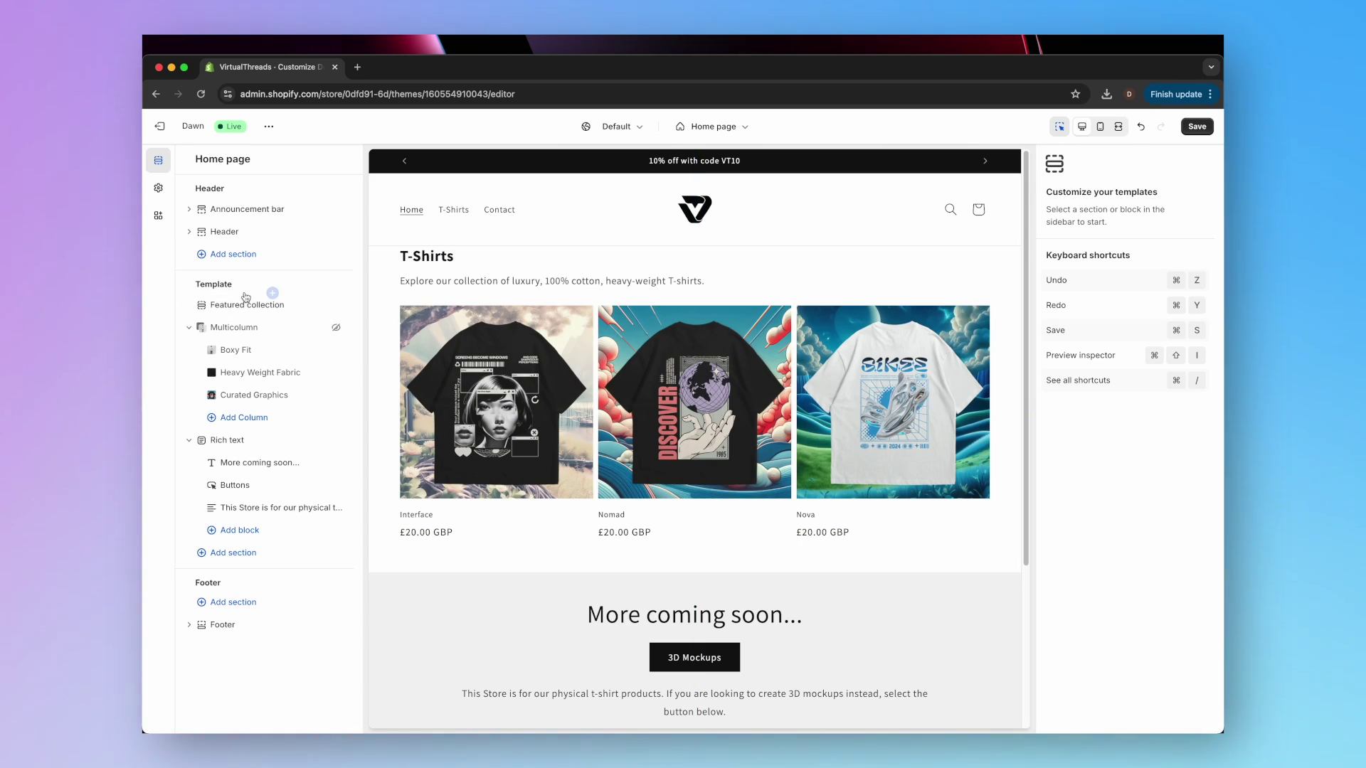
mouse_move(273, 294)
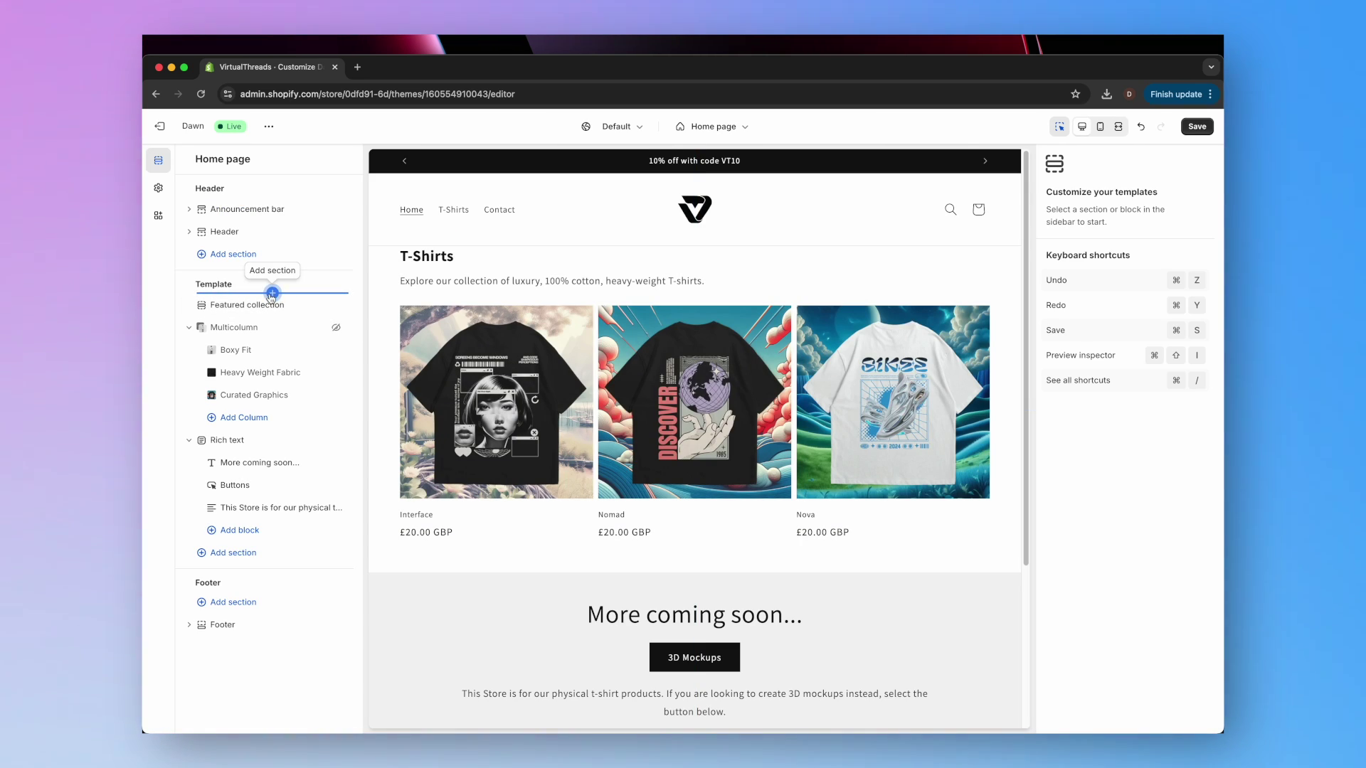
left_click(273, 294)
scroll(413, 448, "down", 2)
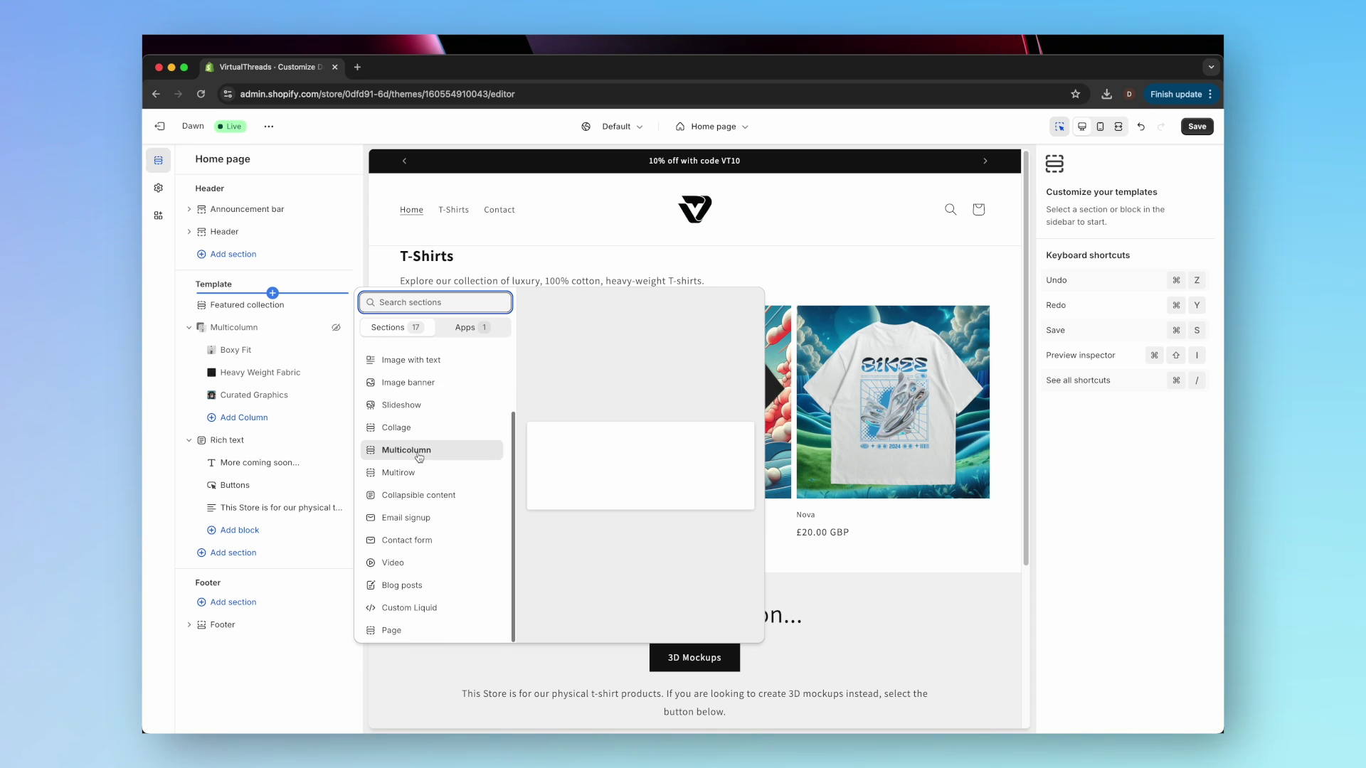
left_click(418, 608)
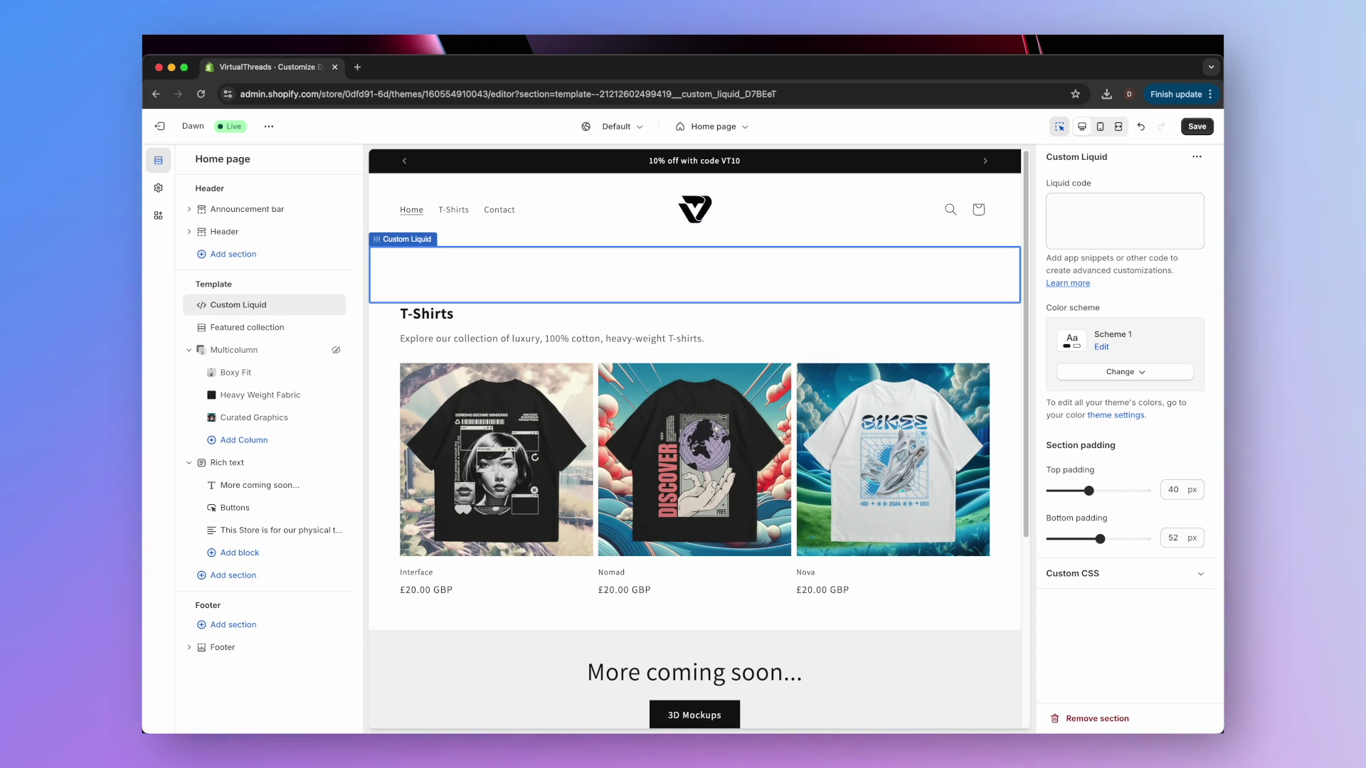
Copy the <model-viewer> block from the Pages notes into the Custom Liquid code field and save
left_click(709, 702)
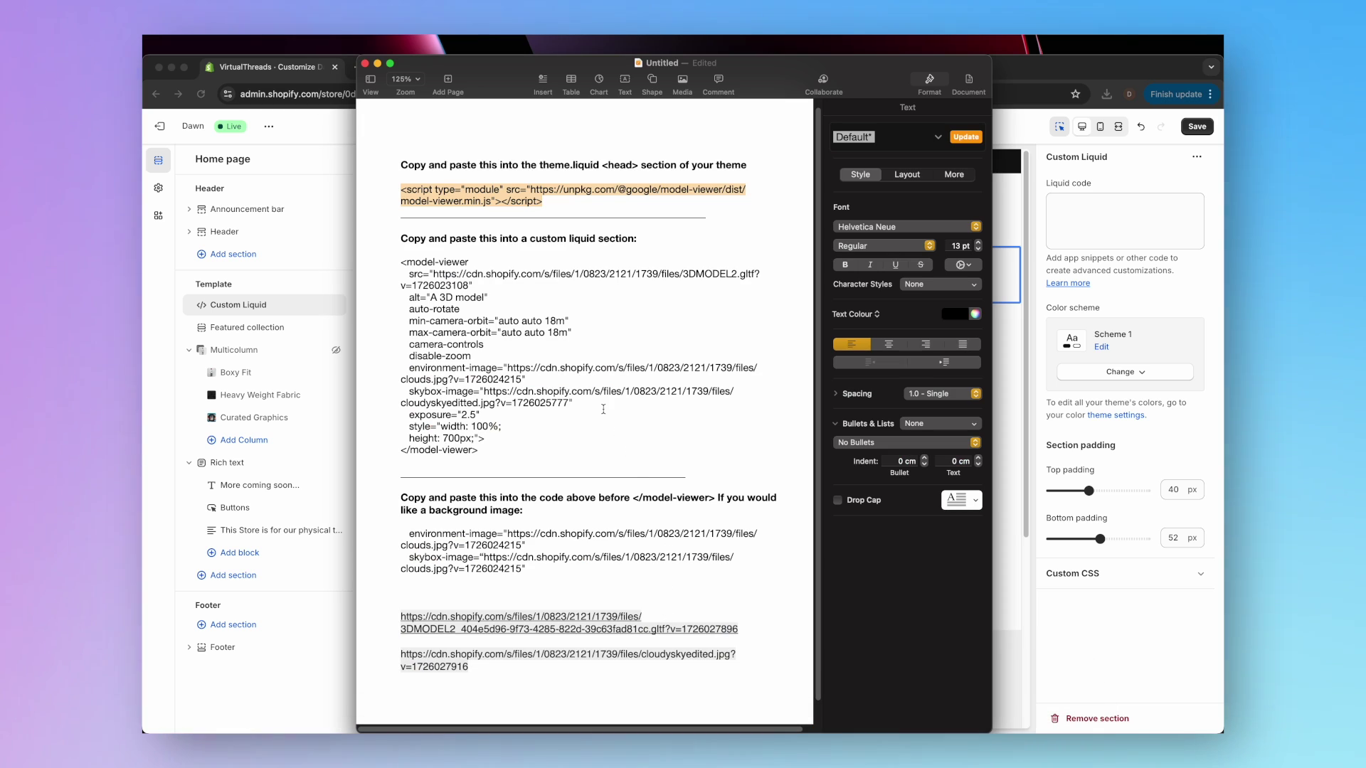
left_click(492, 455)
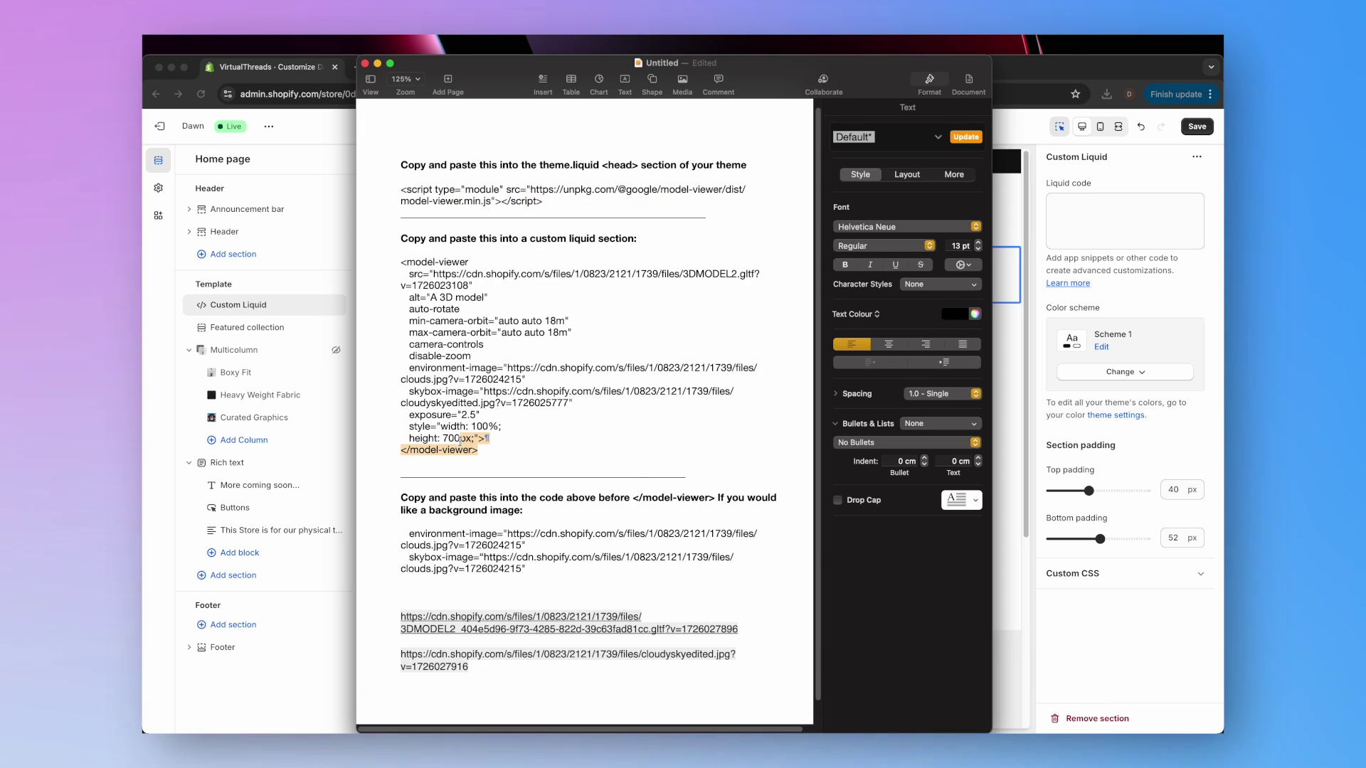
left_click_drag(462, 438, 397, 260)
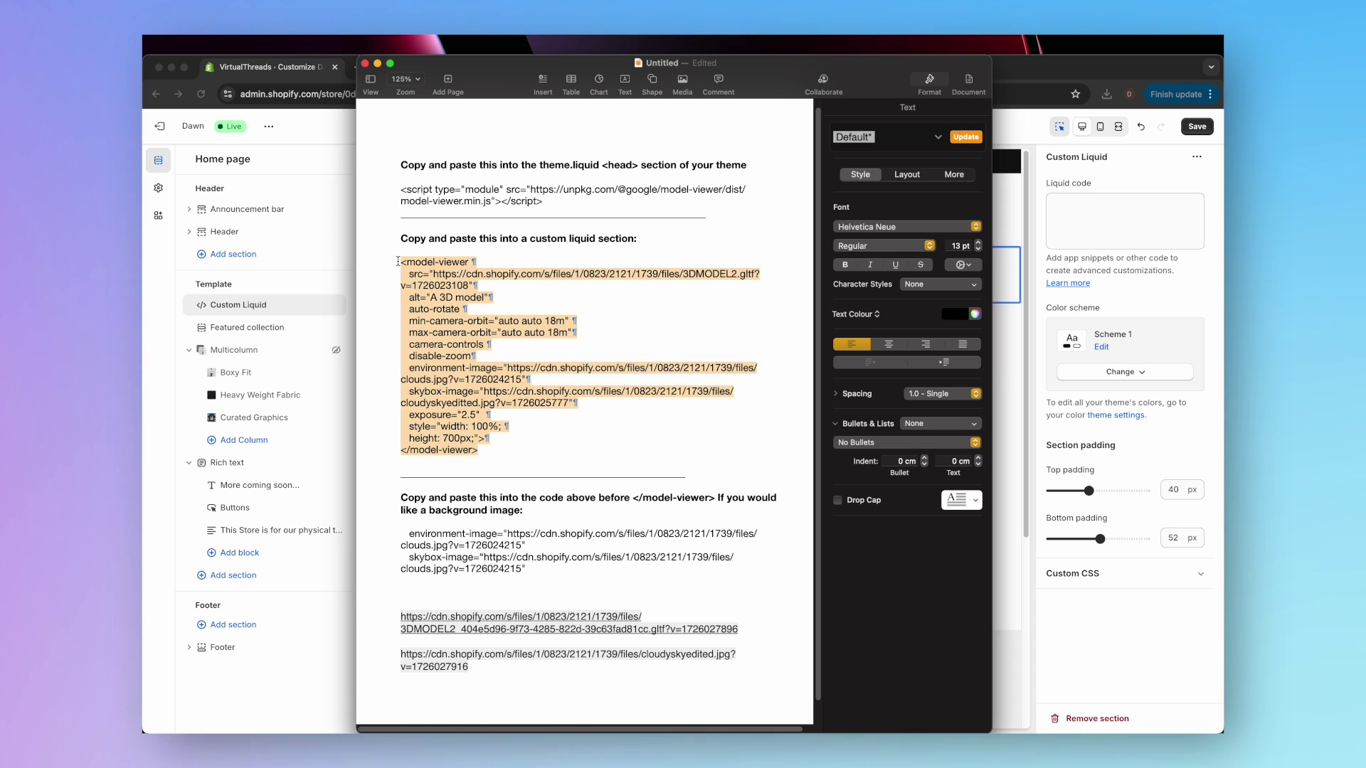
left_click(1110, 220)
key("super+v")
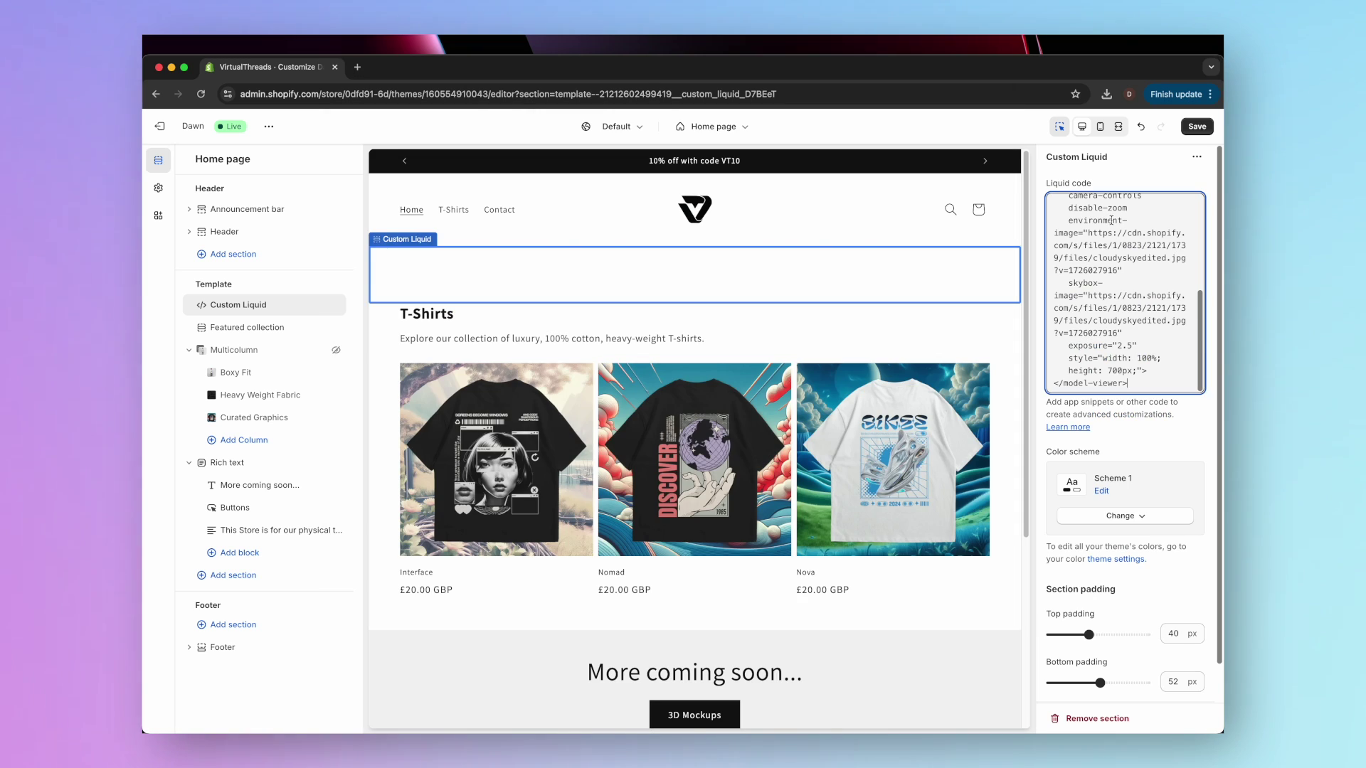
left_click(1196, 127)
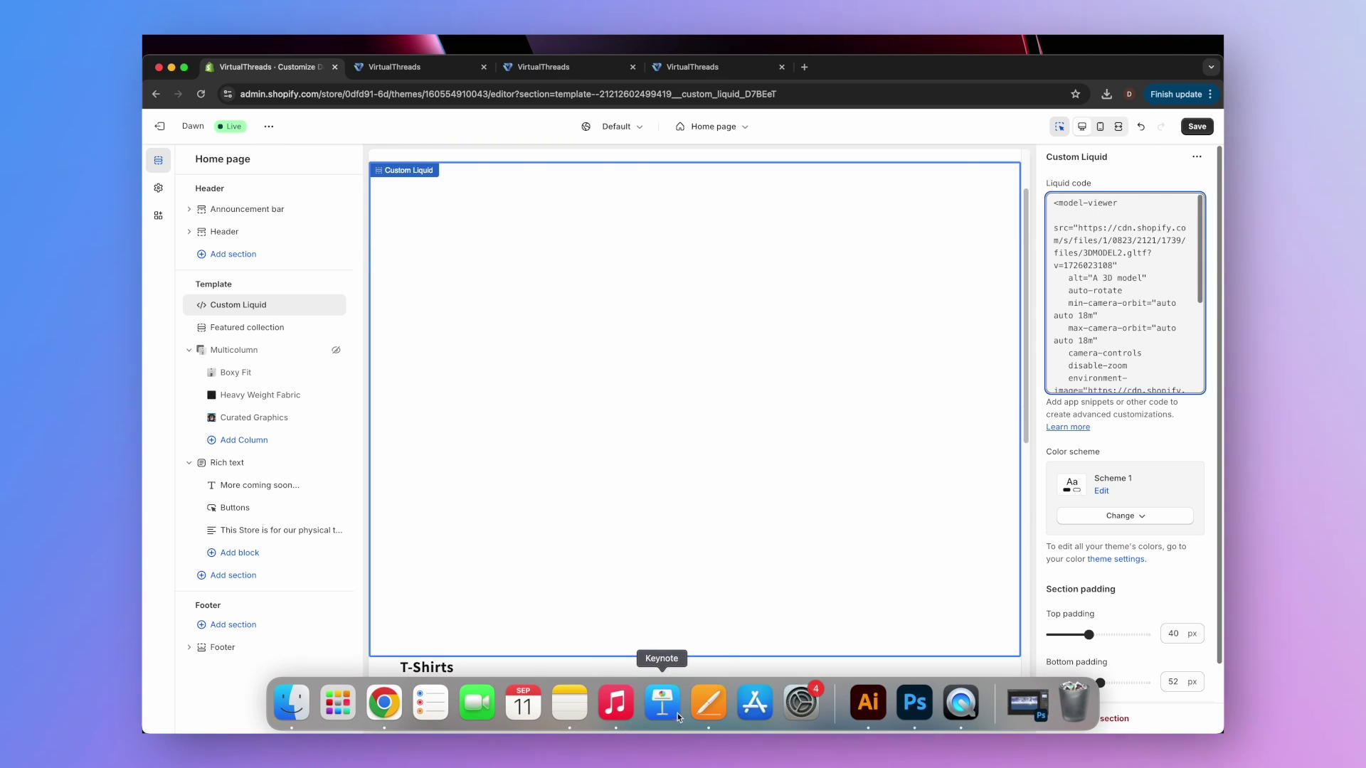
Replace the model src URL with the new 3DMODEL2 gltf link from the notes
left_click(708, 704)
scroll(557, 605, "down", 1)
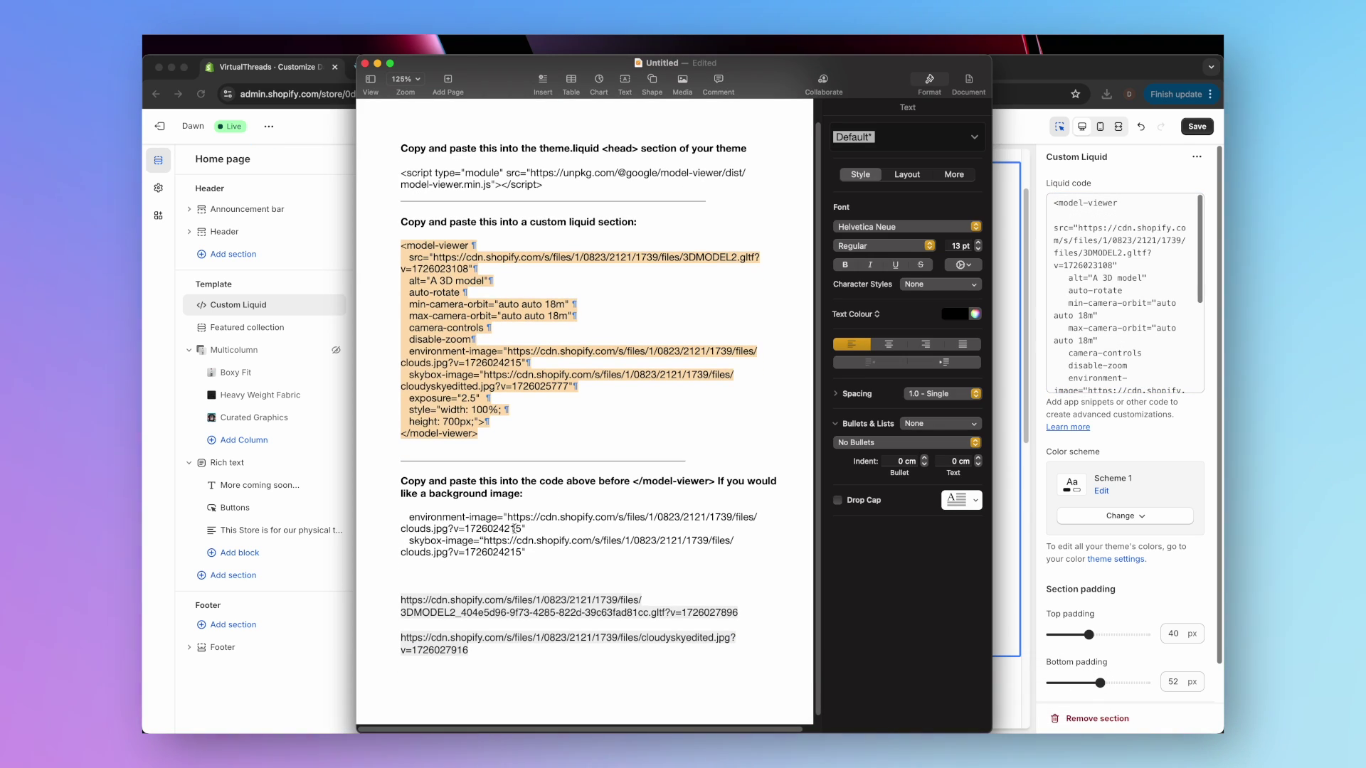
left_click(558, 605)
triple_click(577, 605)
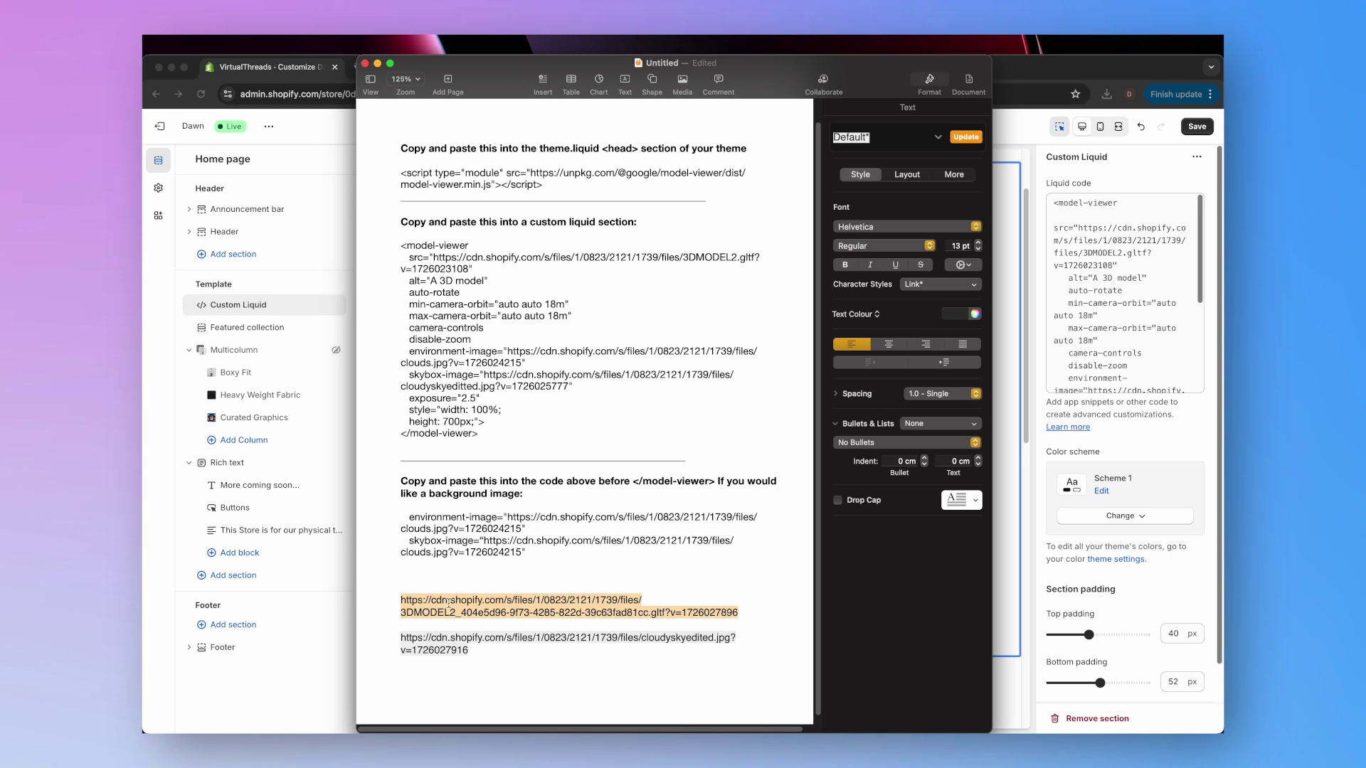
left_click(1066, 228)
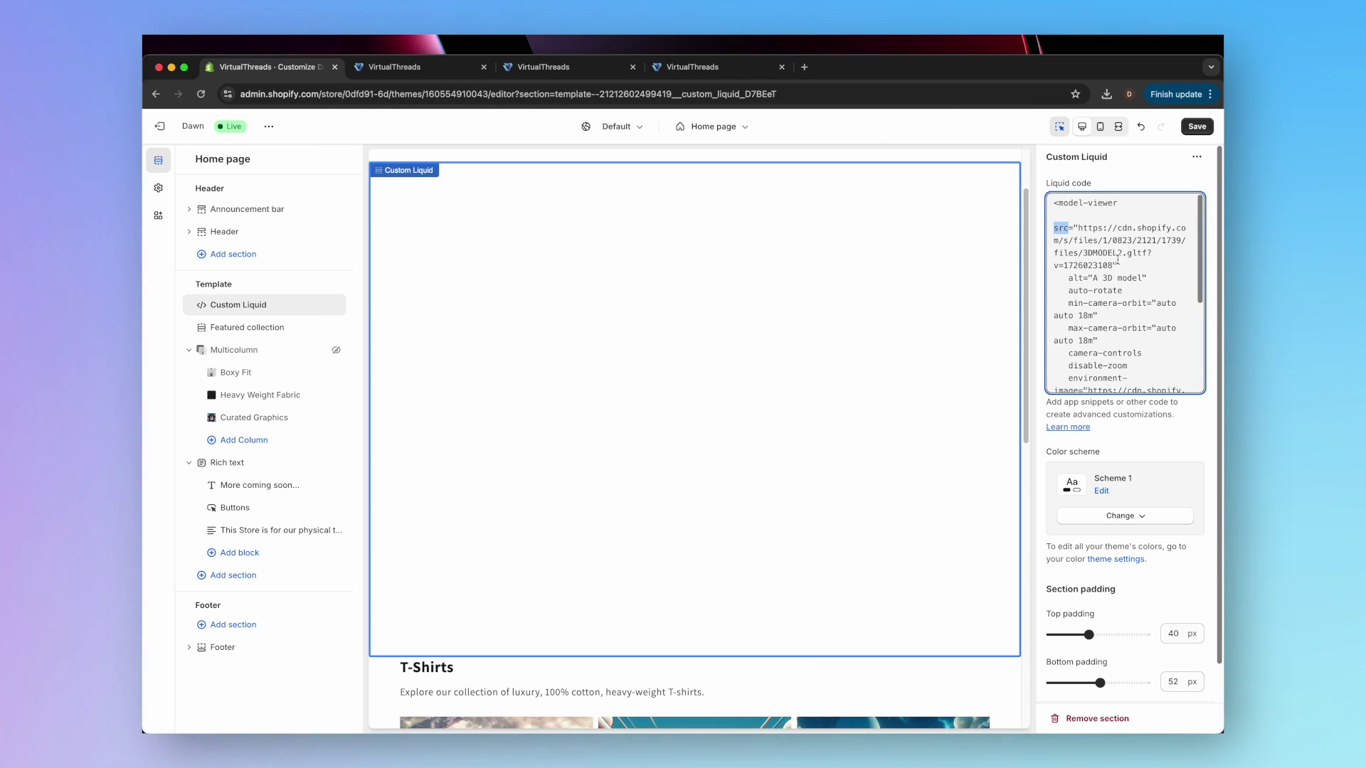
left_click_drag(1112, 264, 1078, 229)
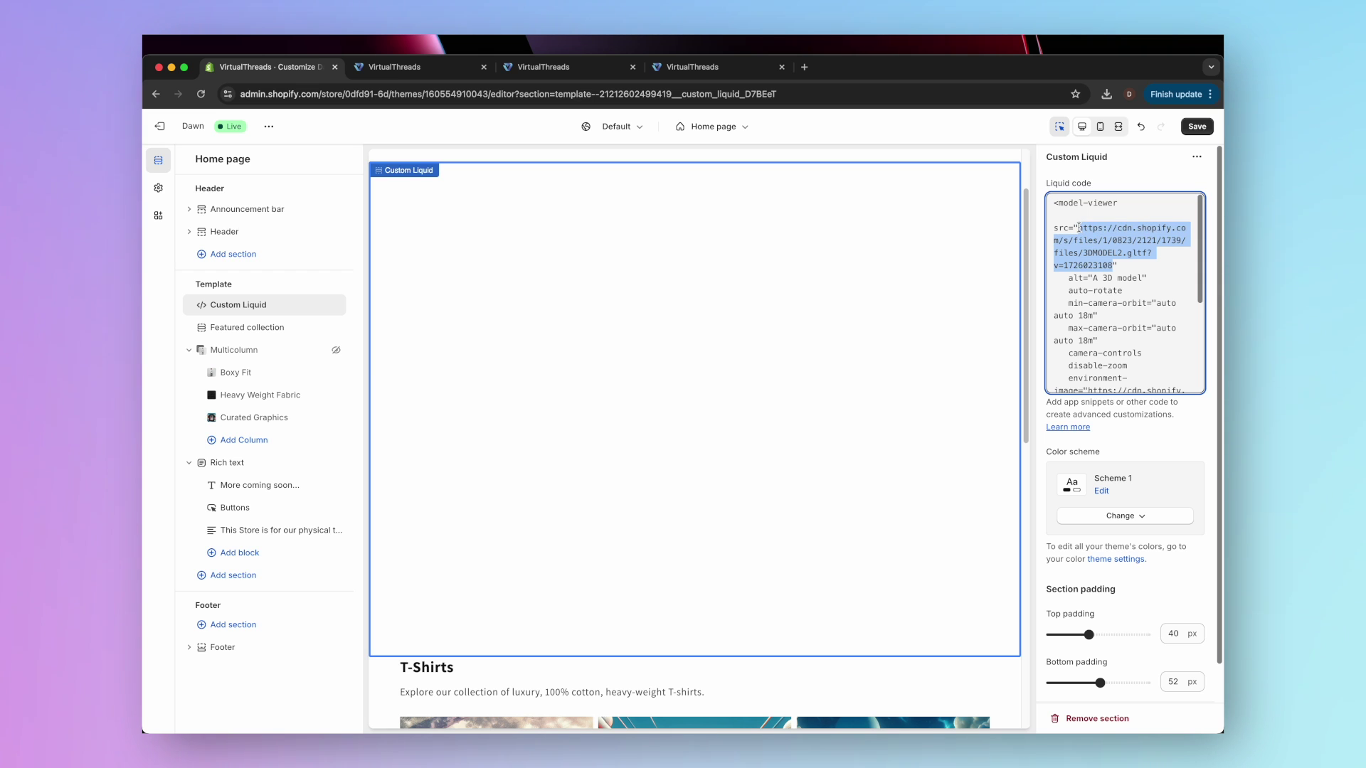
key("BackSpace")
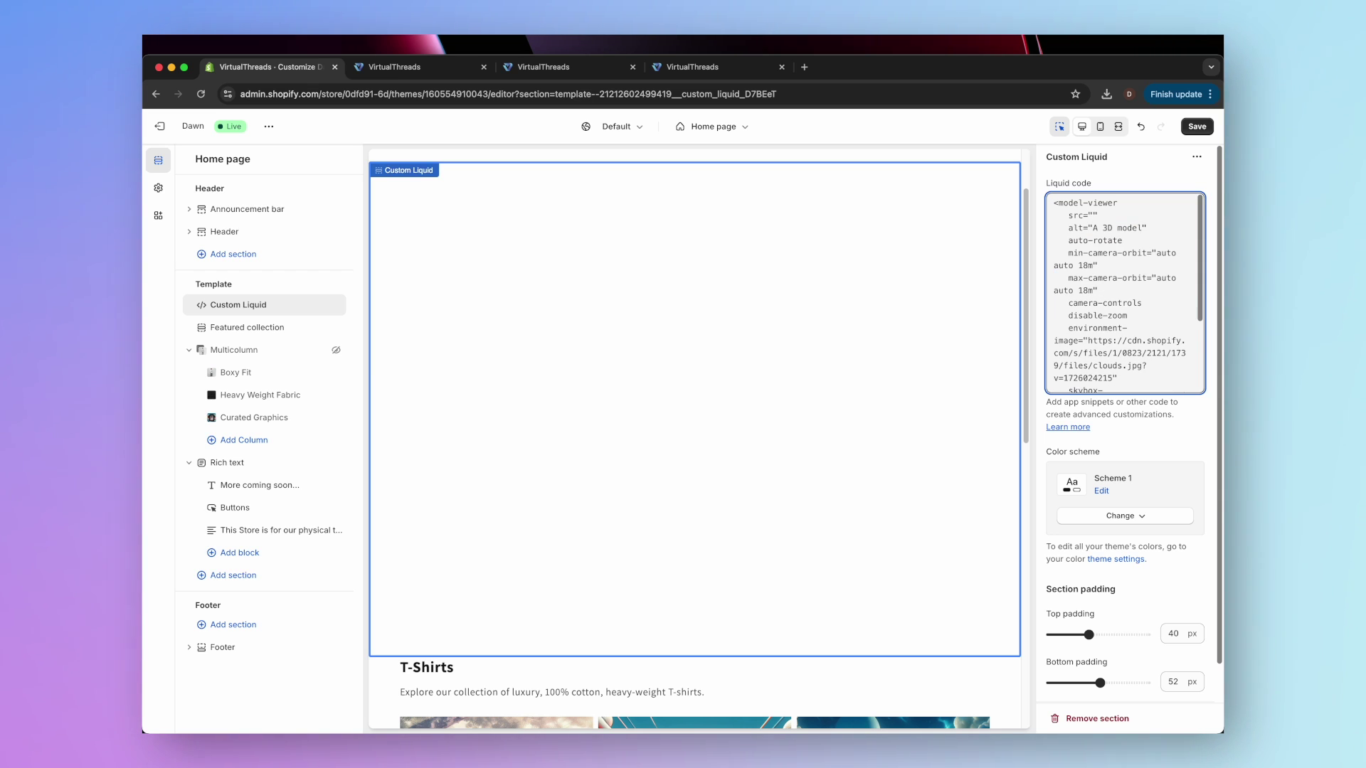
key("super+v")
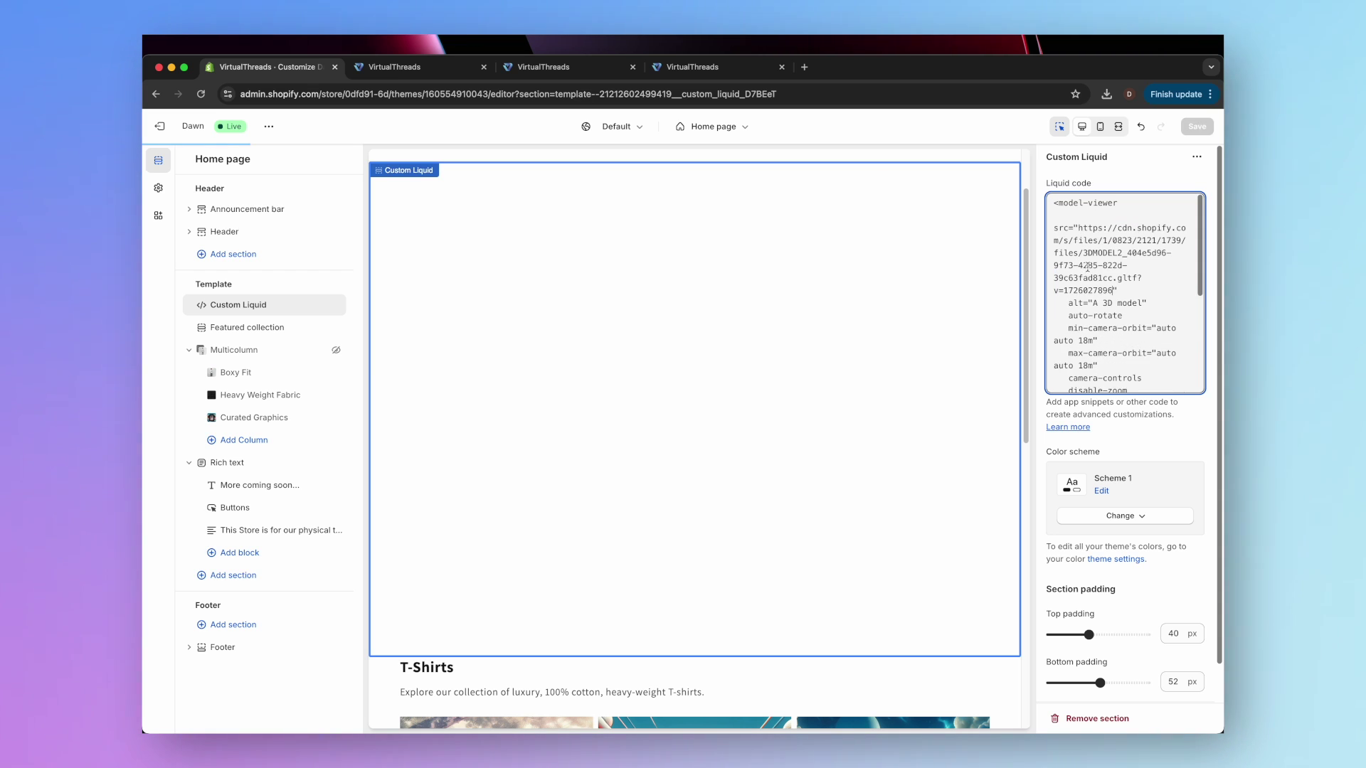
scroll(1089, 277, "down", 3)
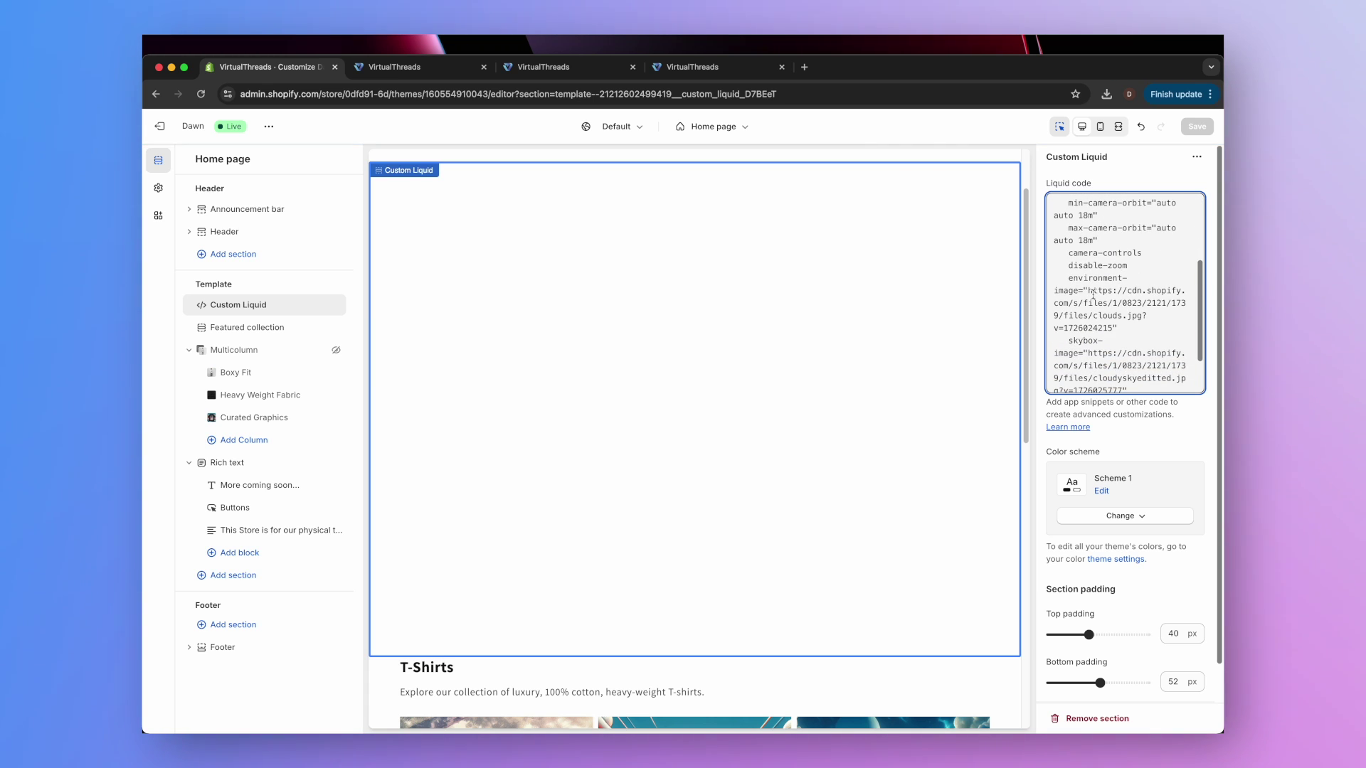
scroll(1090, 296, "down", 2)
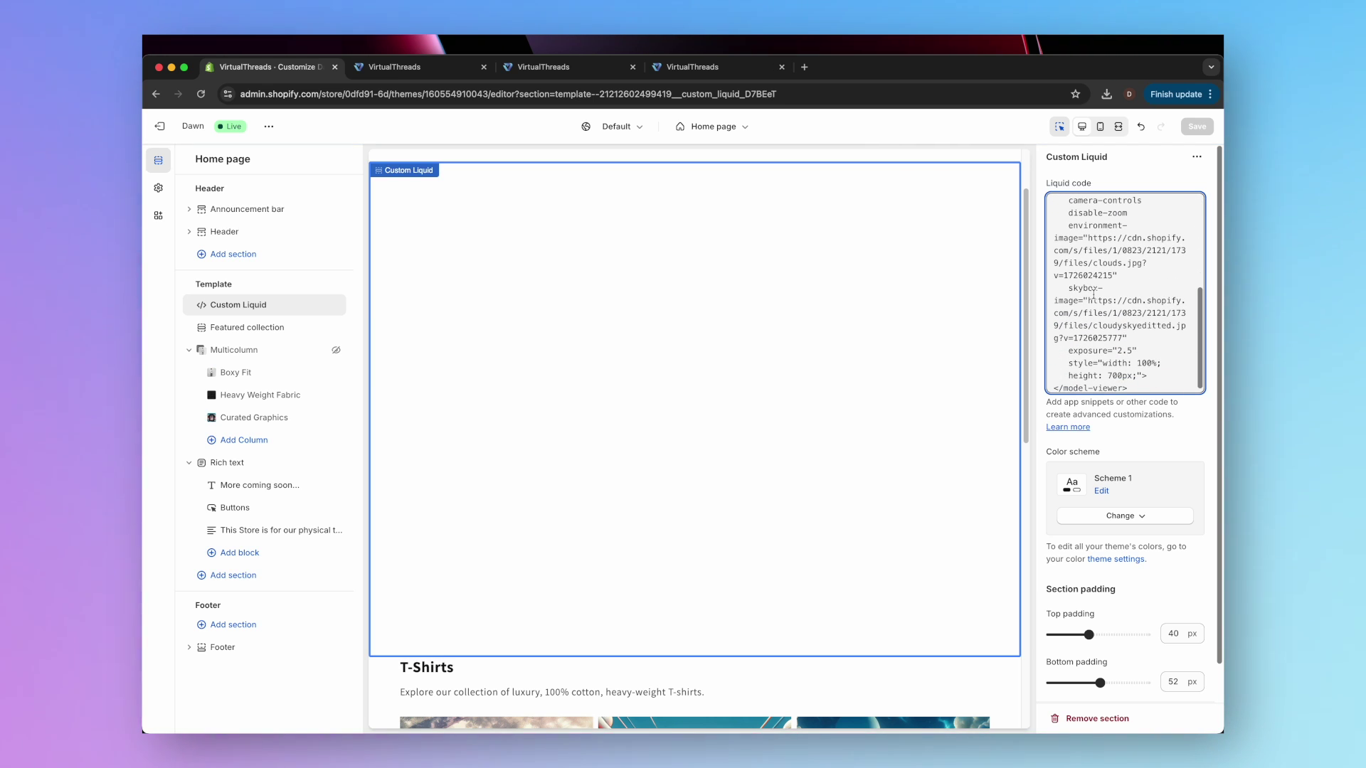
Replace the environment-image and skybox-image URLs with cloudyskyedited.jpg and save
left_click(707, 701)
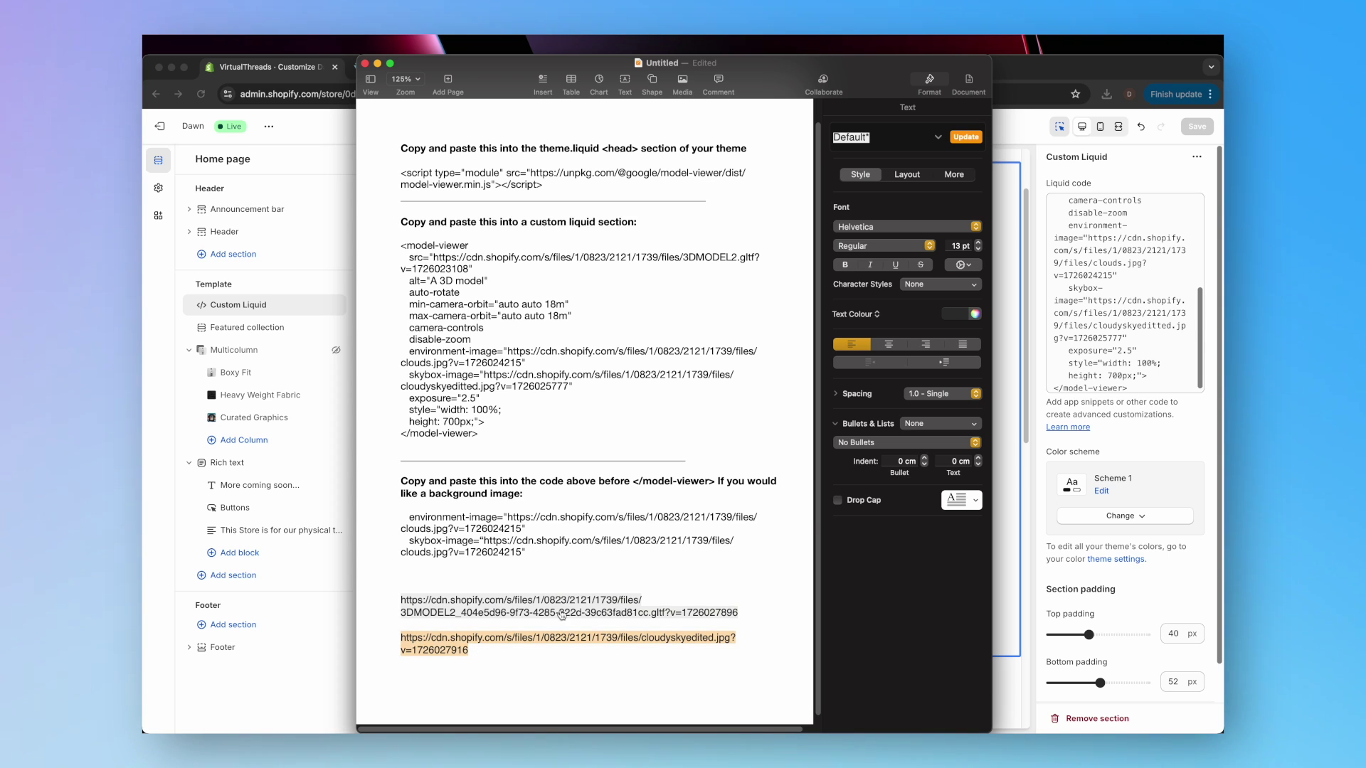
left_click(1096, 310)
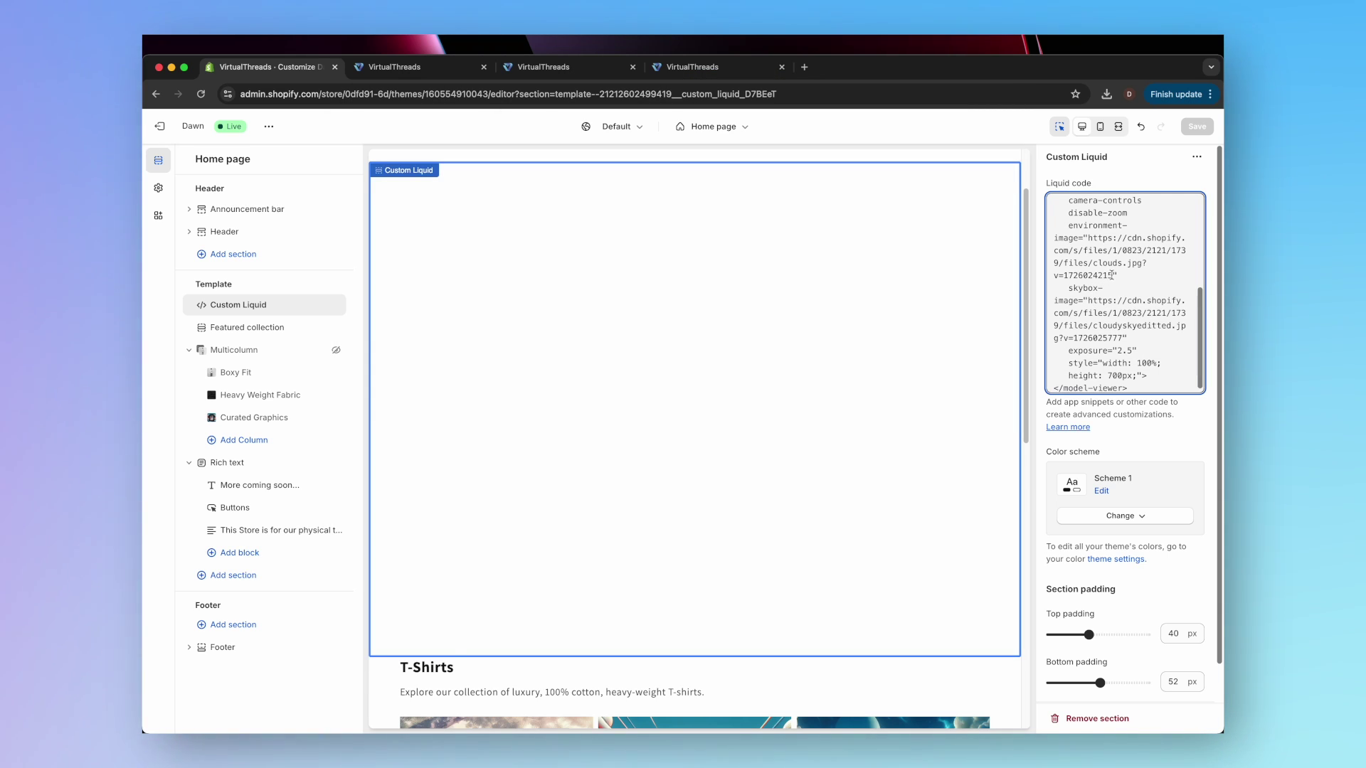
left_click_drag(1106, 271, 1088, 238)
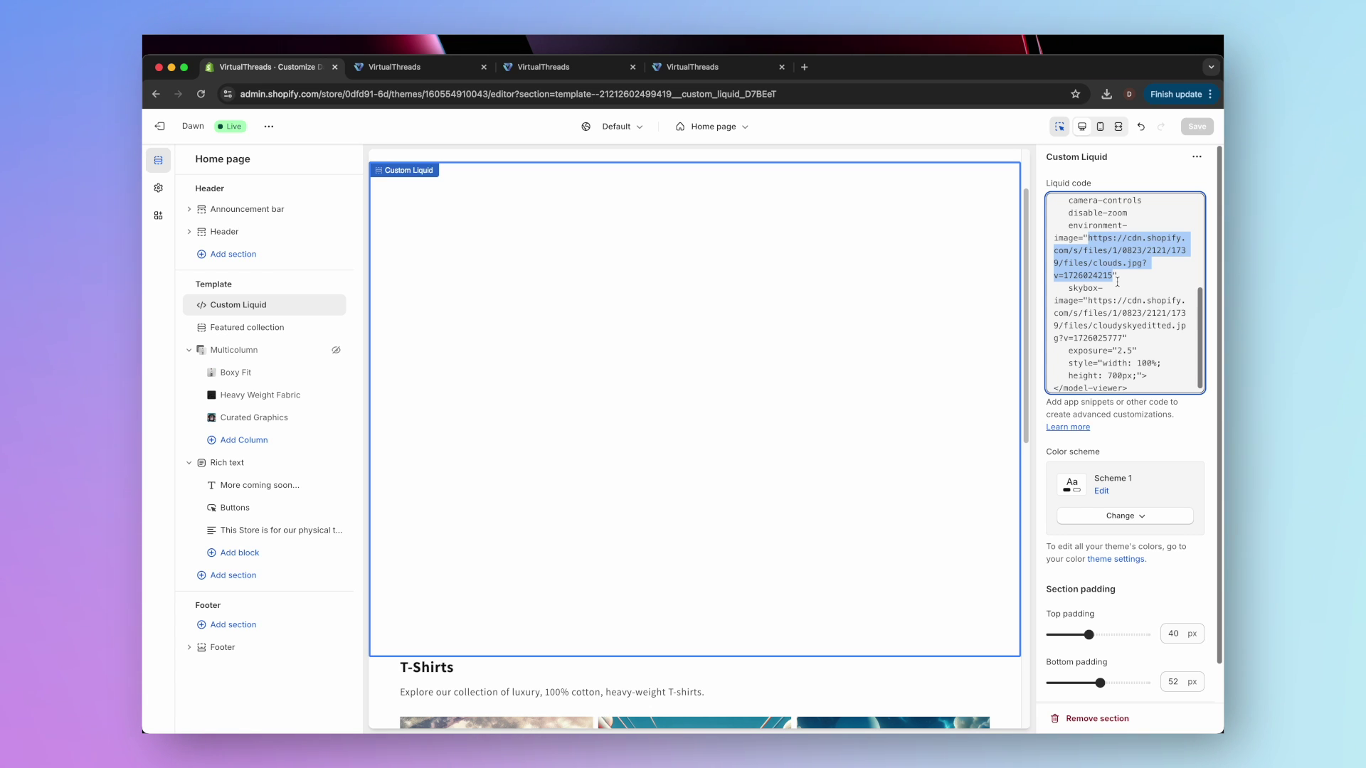
key("super+v")
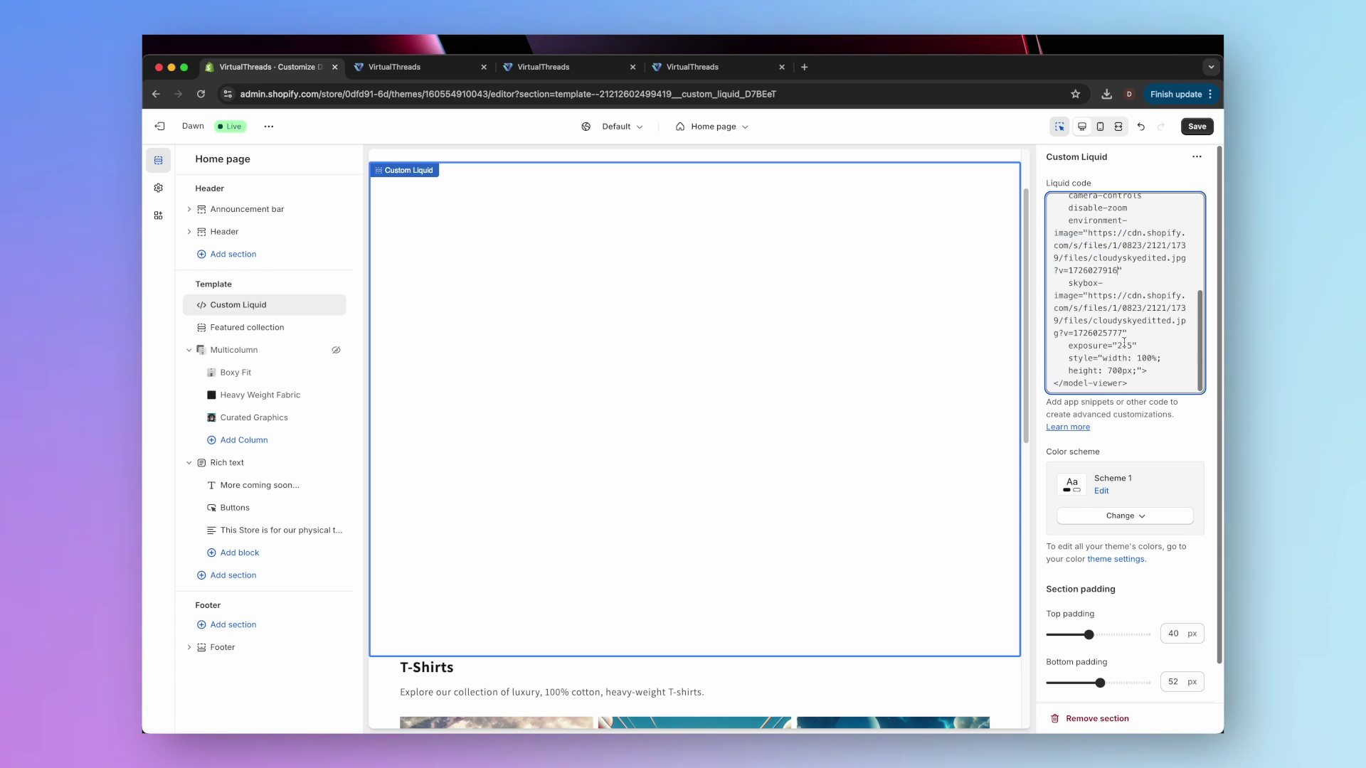
left_click_drag(1124, 333, 1089, 296)
key("super+v")
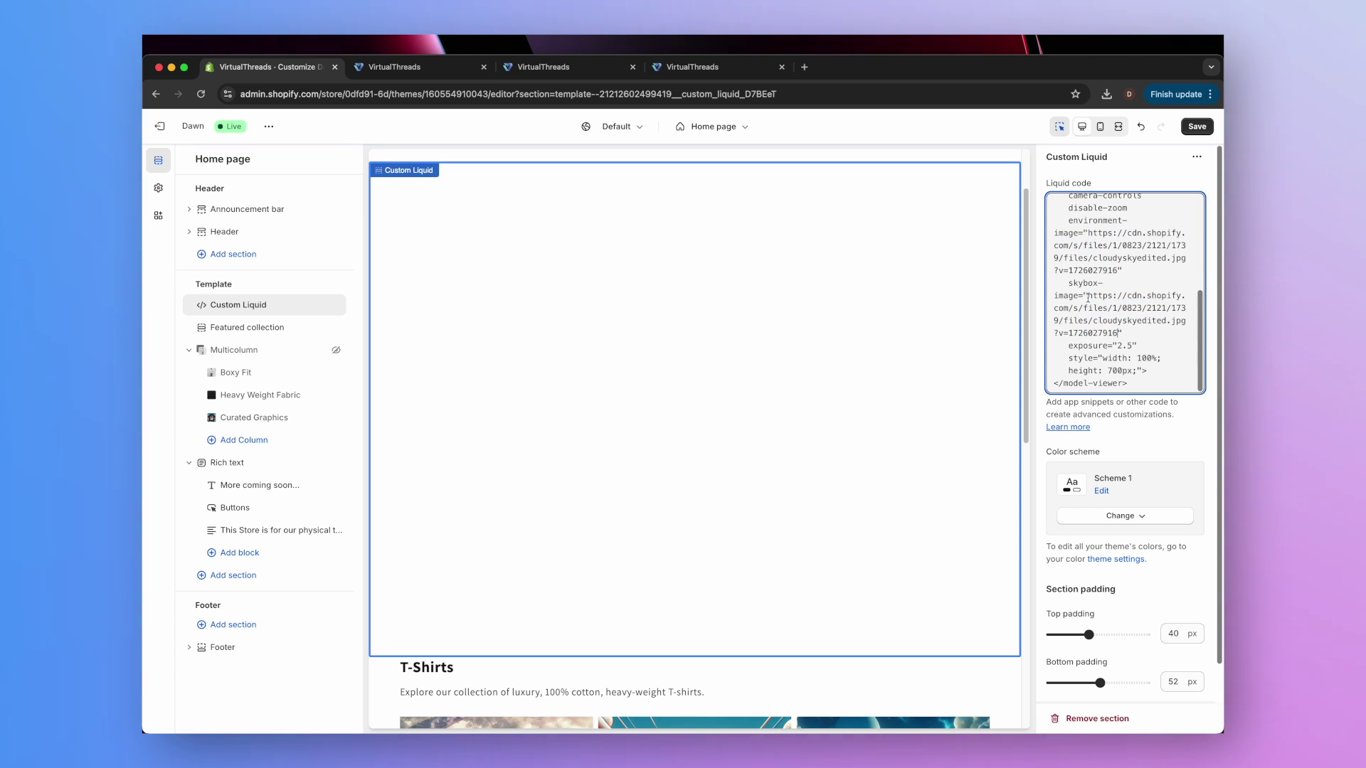
left_click(1194, 127)
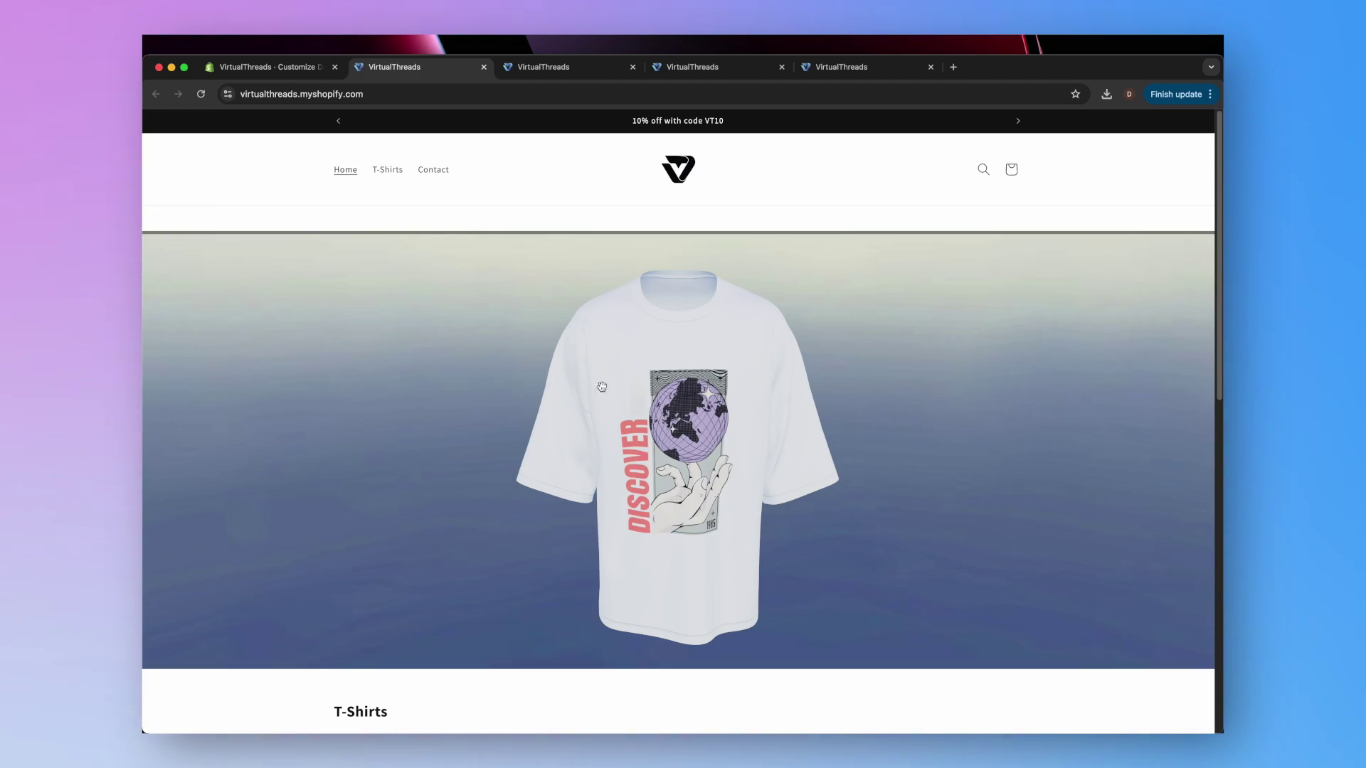
Orbit the live 3D t-shirt, return to the theme editor and close the extra storefront tab
mouse_move(601, 387)
left_mouse_down()
mouse_move(439, 359)
mouse_move(795, 377)
mouse_move(618, 376)
mouse_move(635, 372)
left_mouse_up()
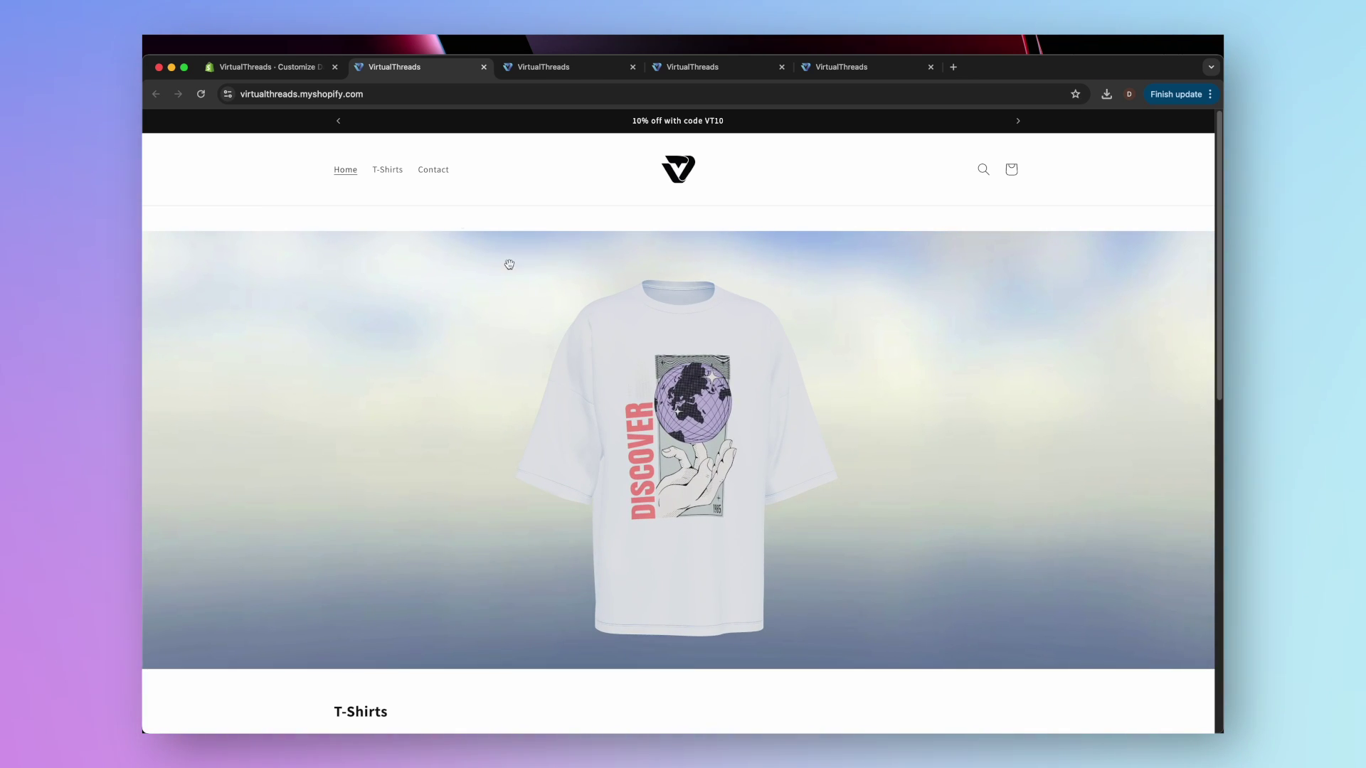
left_click(320, 70)
left_click(482, 67)
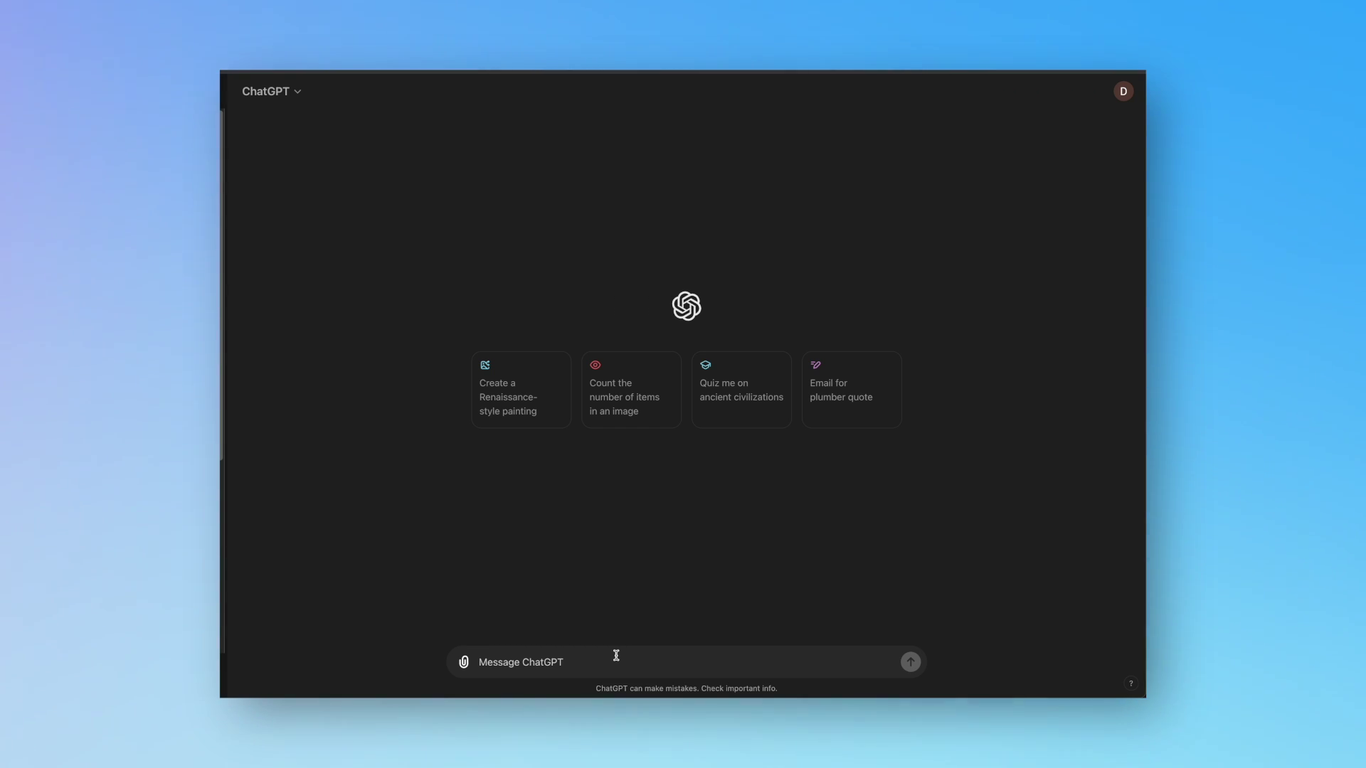
type("How can")
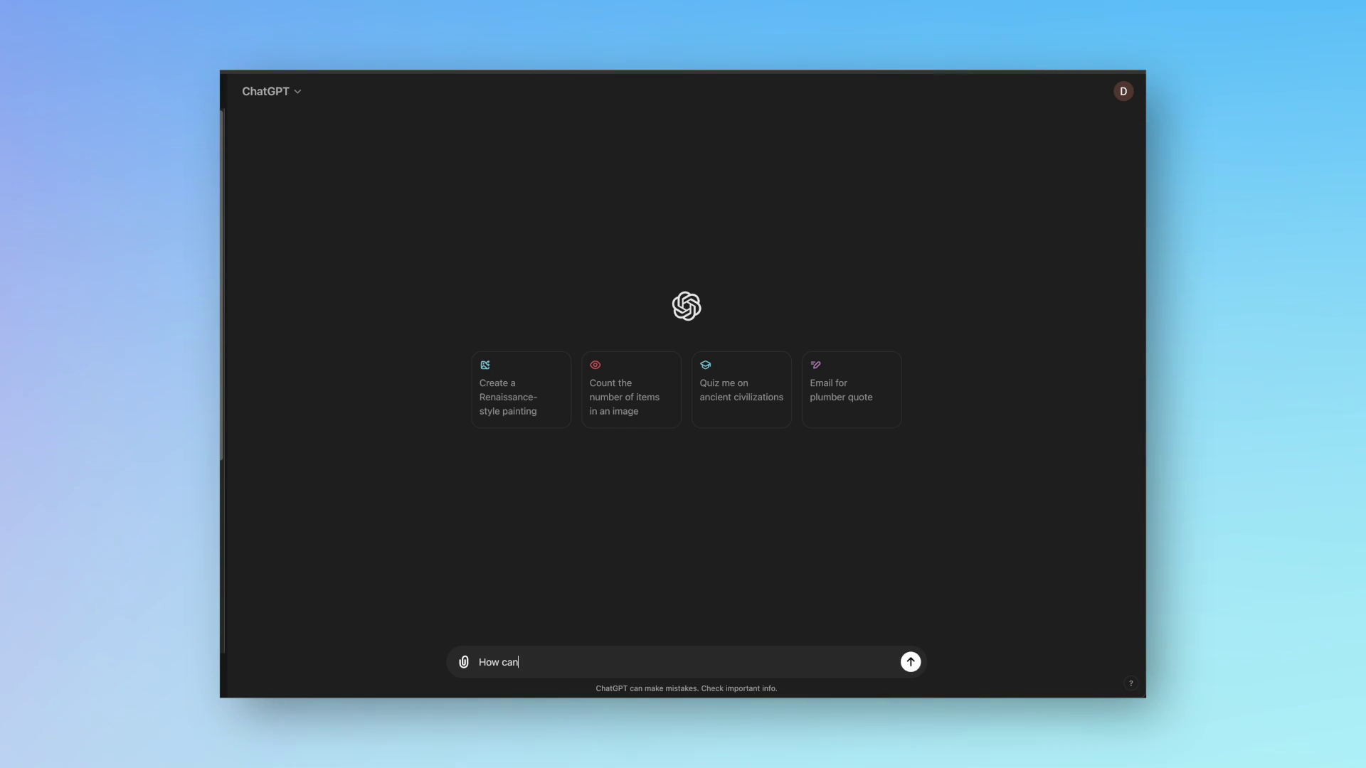
type("z")
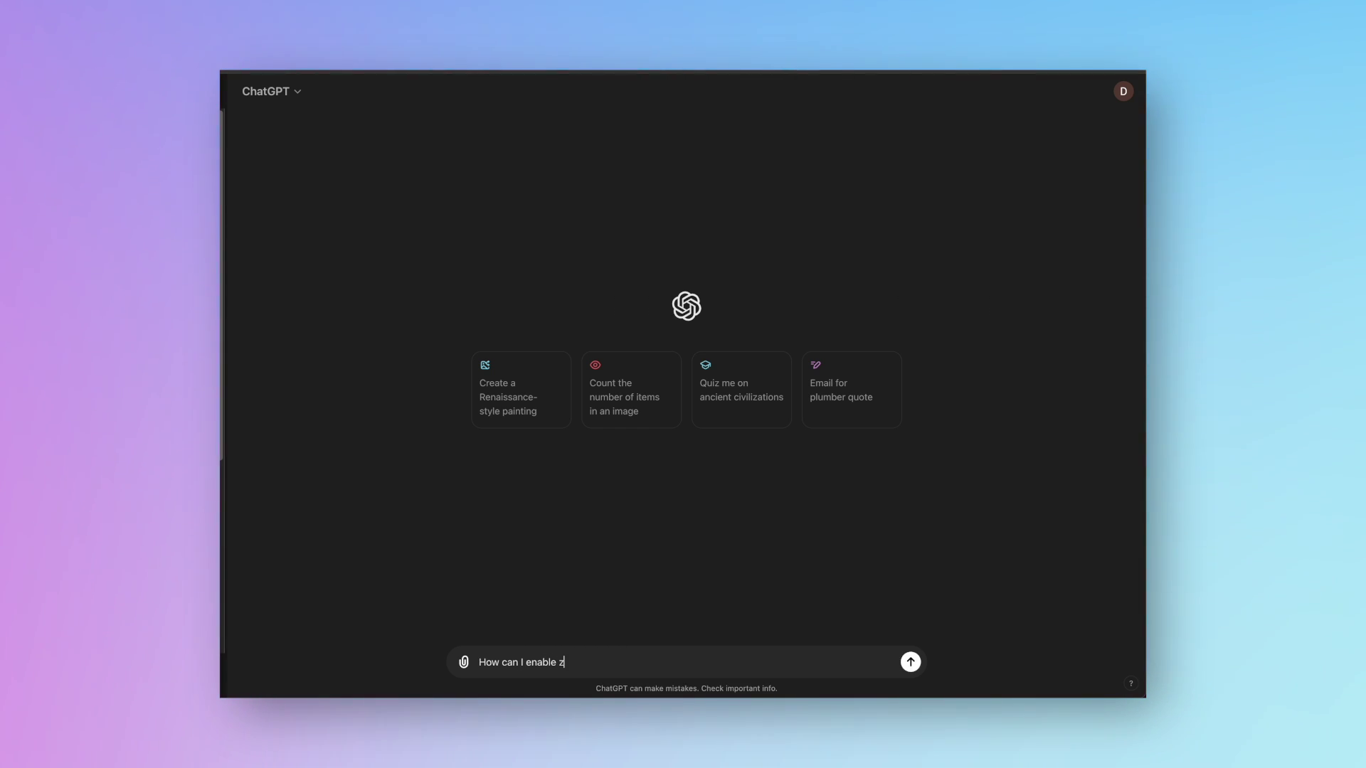
type("oom ")
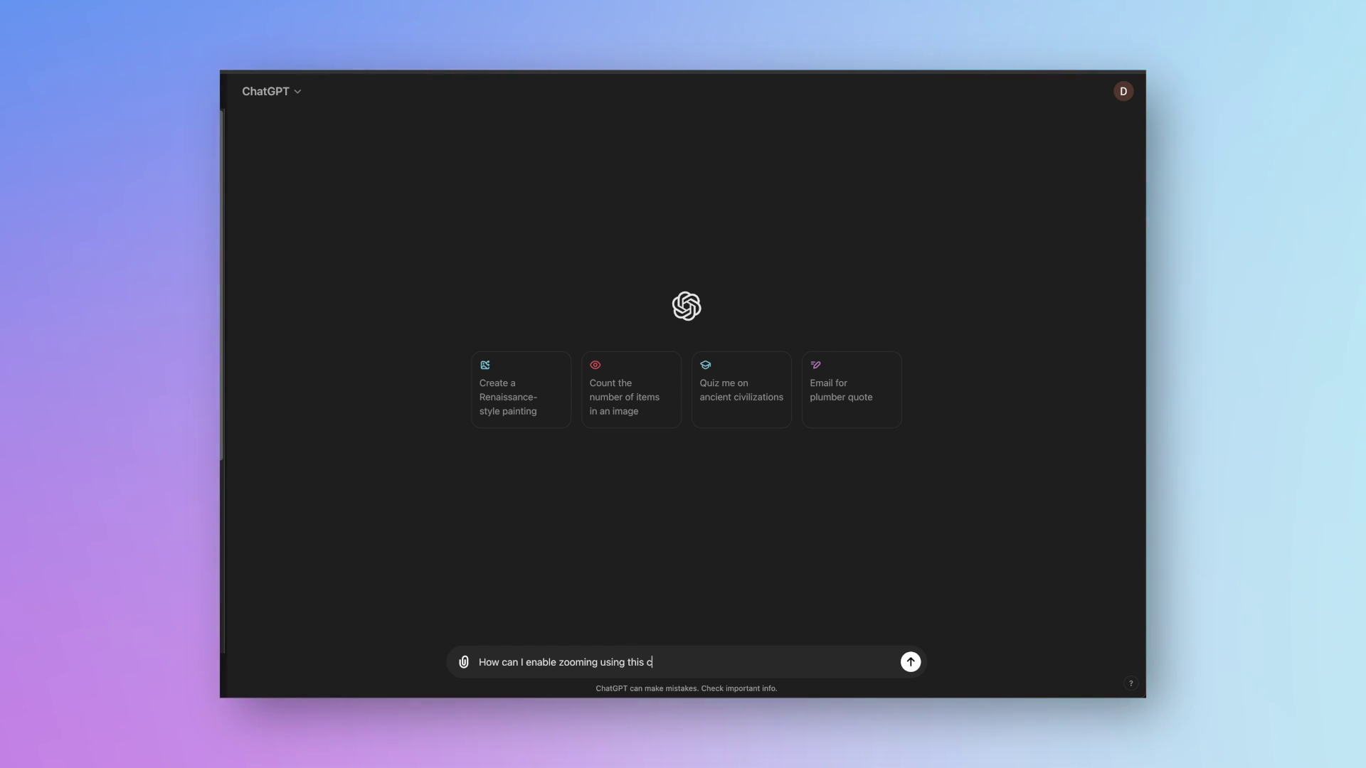
type("Shopify store")
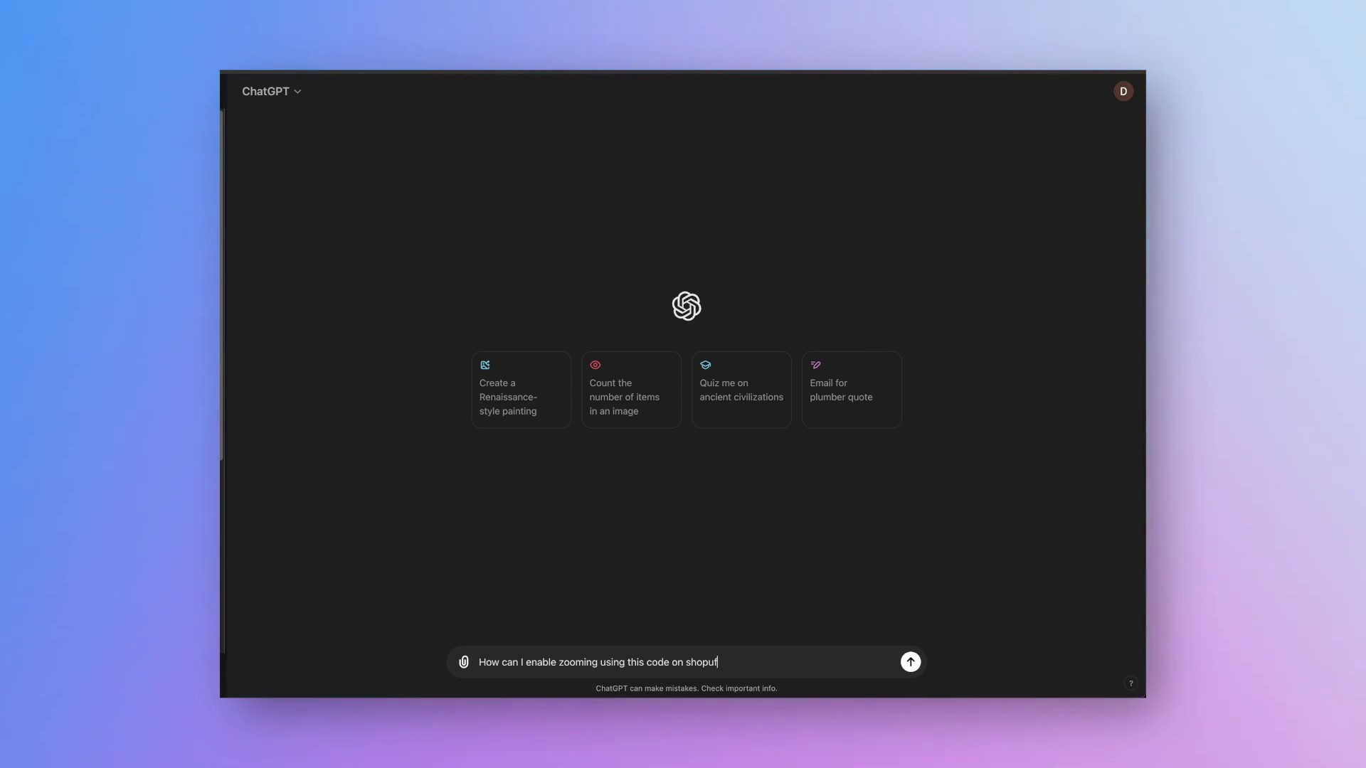
Send ChatGPT 'How can I enable zooming using this code:' with the model-viewer code pasted
key("BackSpace")
key("BackSpace")
key("BackSpace")
key("BackSpace")
key("BackSpace")
key("BackSpace")
type(":")
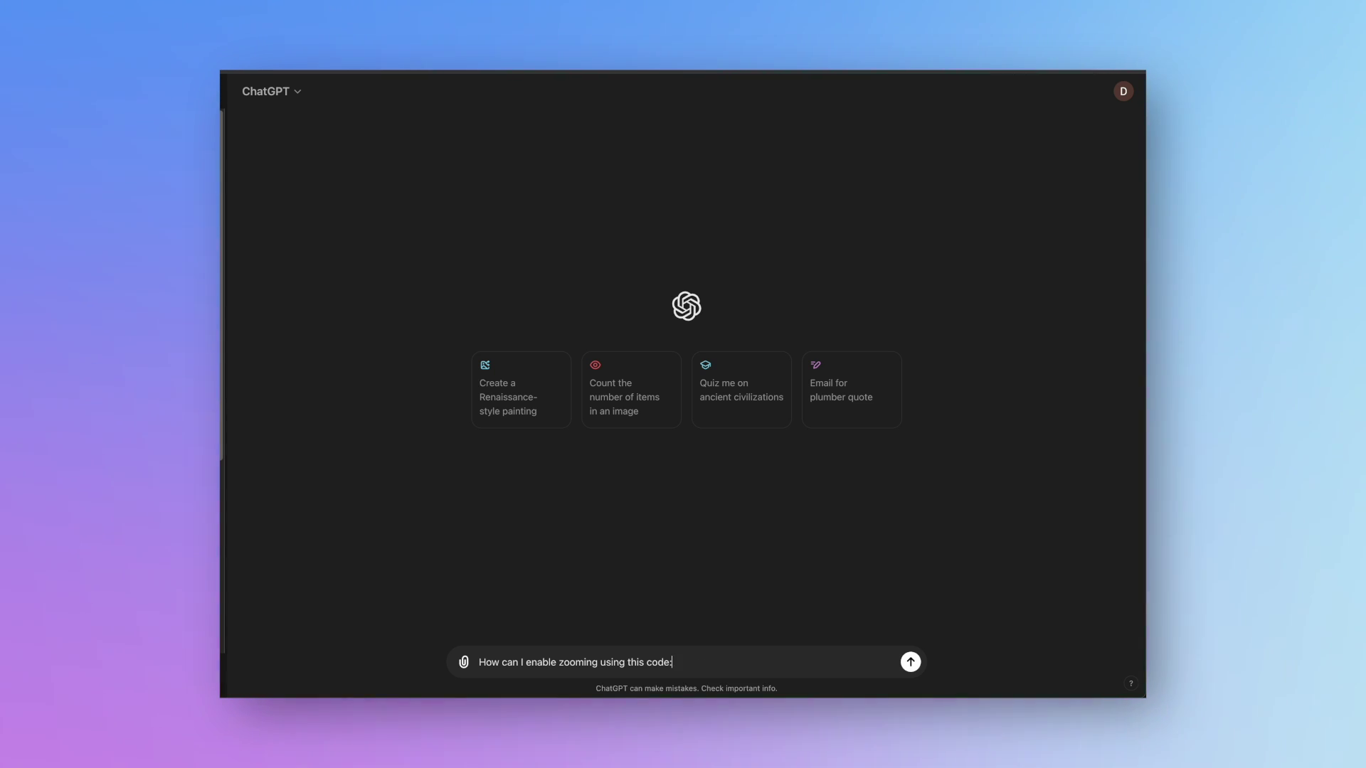
key("ctrl+v")
key("Return")
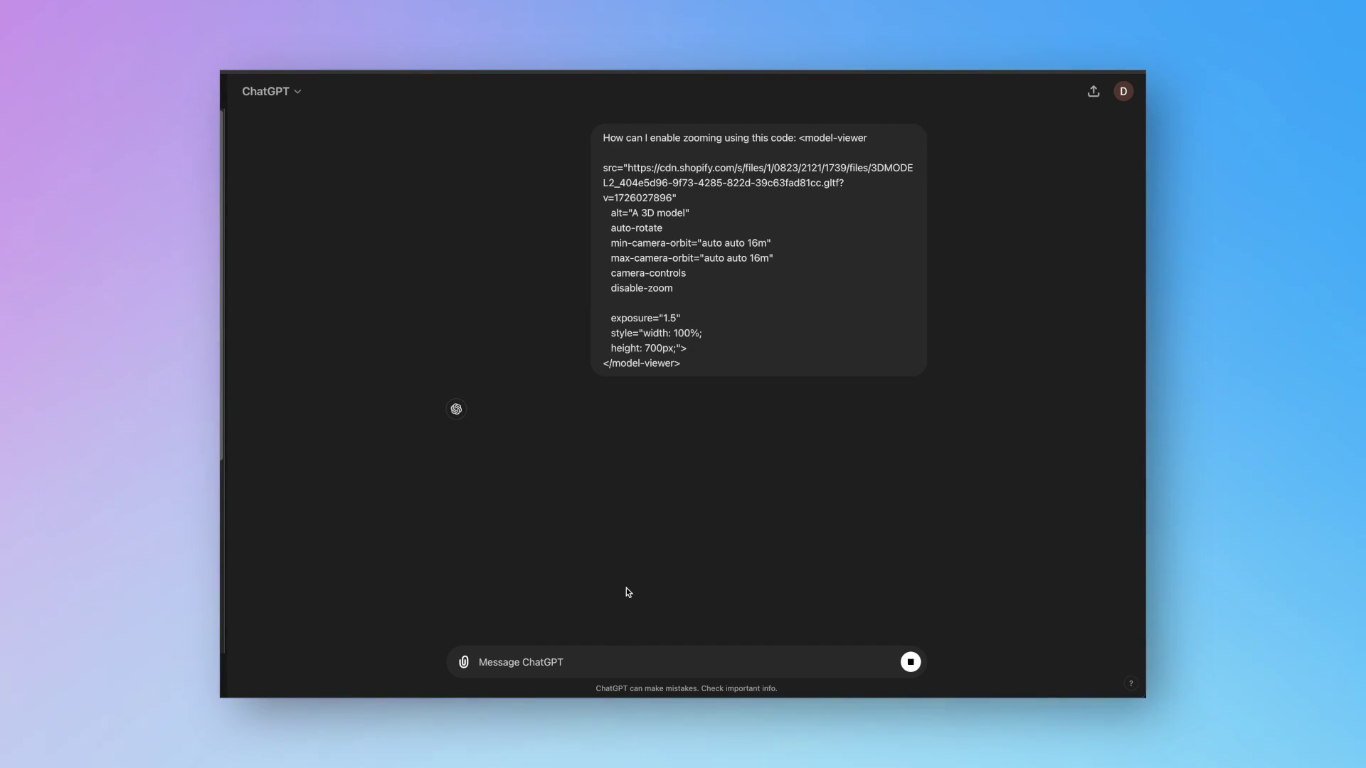